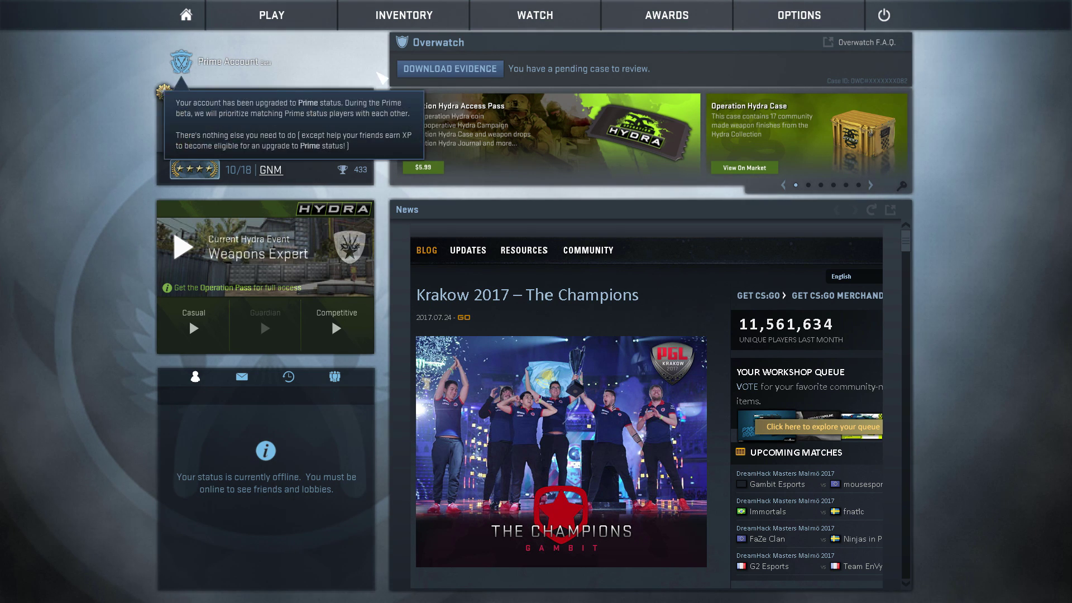
- Open the game's video settings and view the resolutions available for the Widescreen 16:9 aspect ratio
mouse_move(798, 15)
click(790, 132)
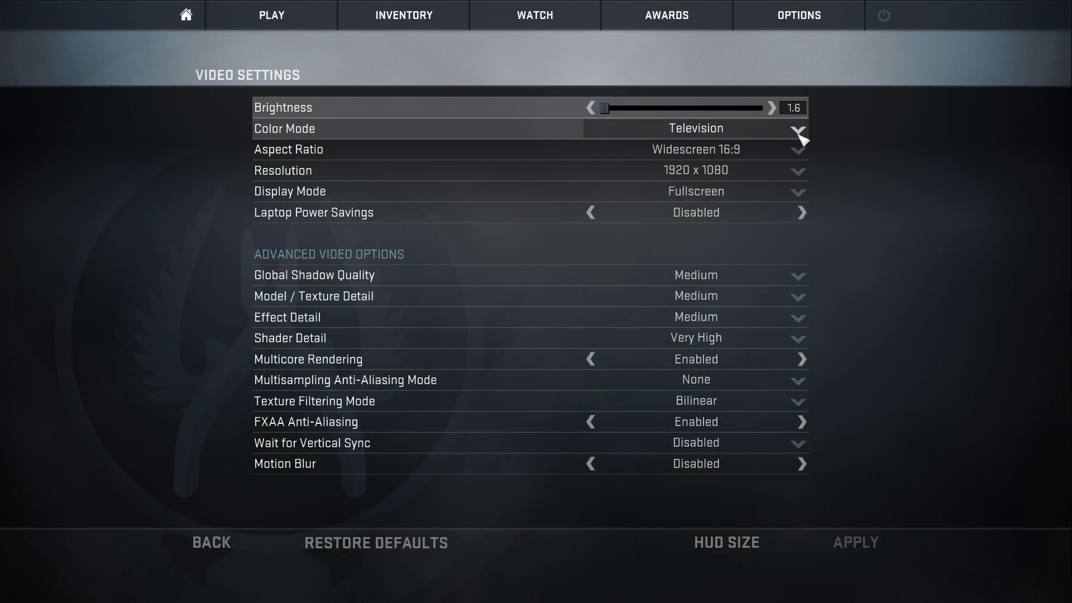
click(735, 173)
click(736, 175)
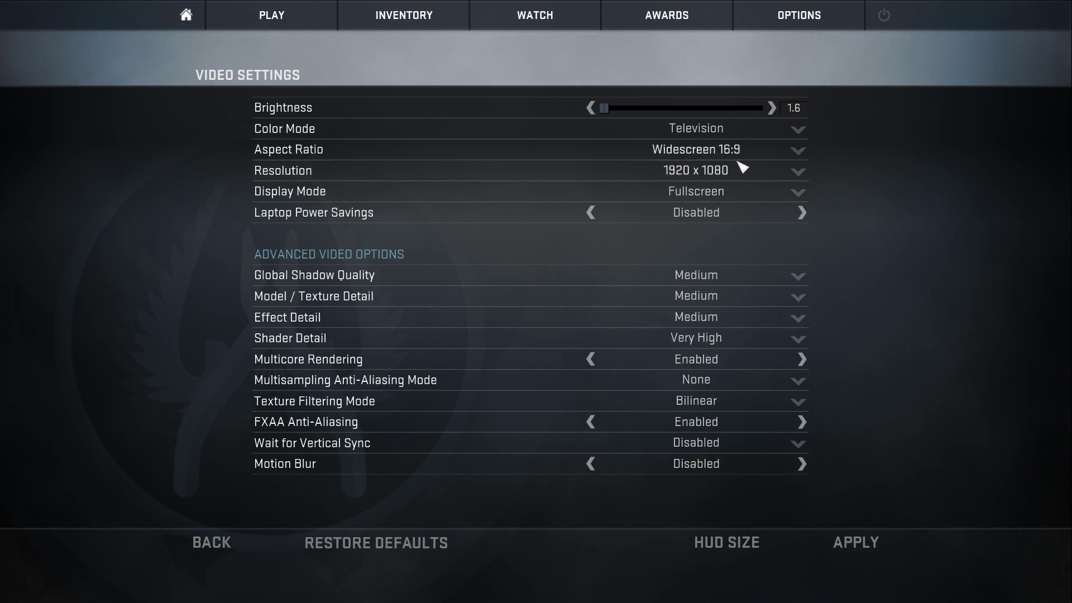
- Change the aspect ratio to Normal 4:3 and view the resolutions offered for it
click(738, 152)
click(734, 173)
click(735, 174)
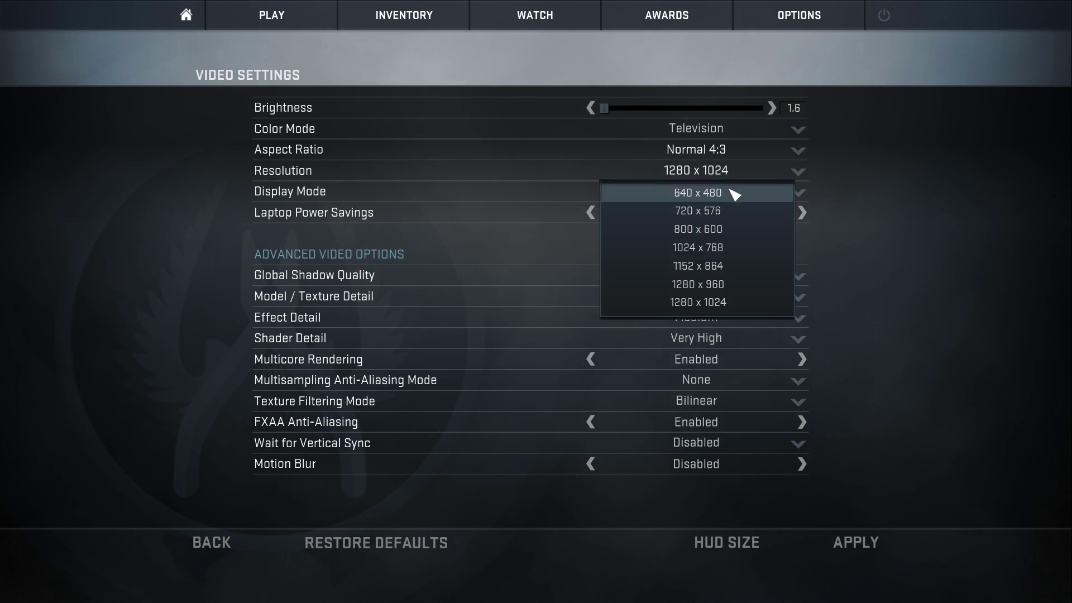
click(842, 180)
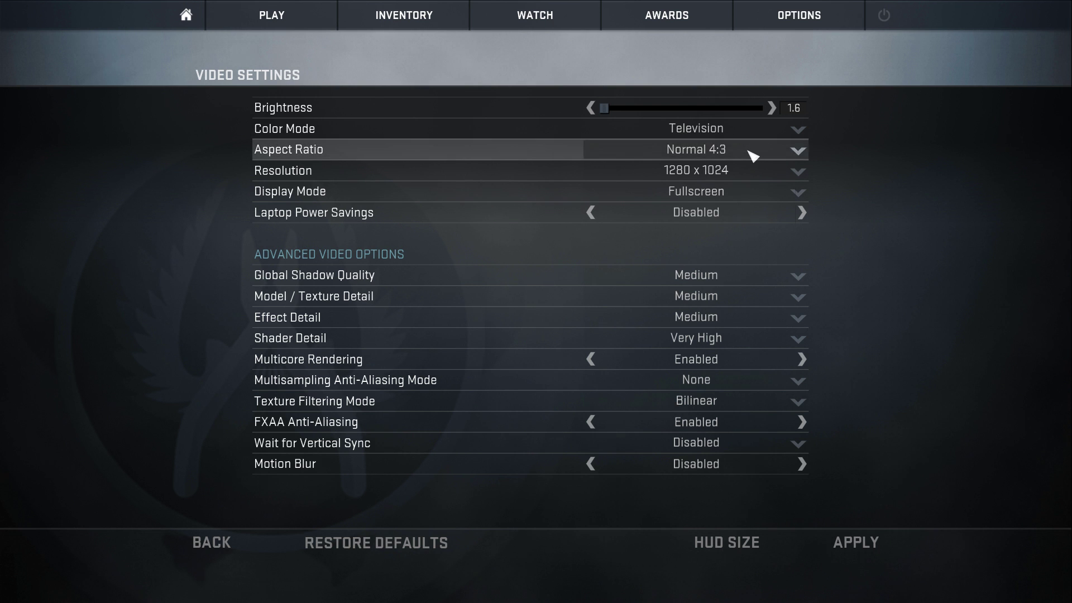
- Return the aspect ratio to Widescreen 16:9 and set the resolution to 1920 x 1080 after trying 1280 x 720
click(748, 154)
click(748, 193)
click(747, 172)
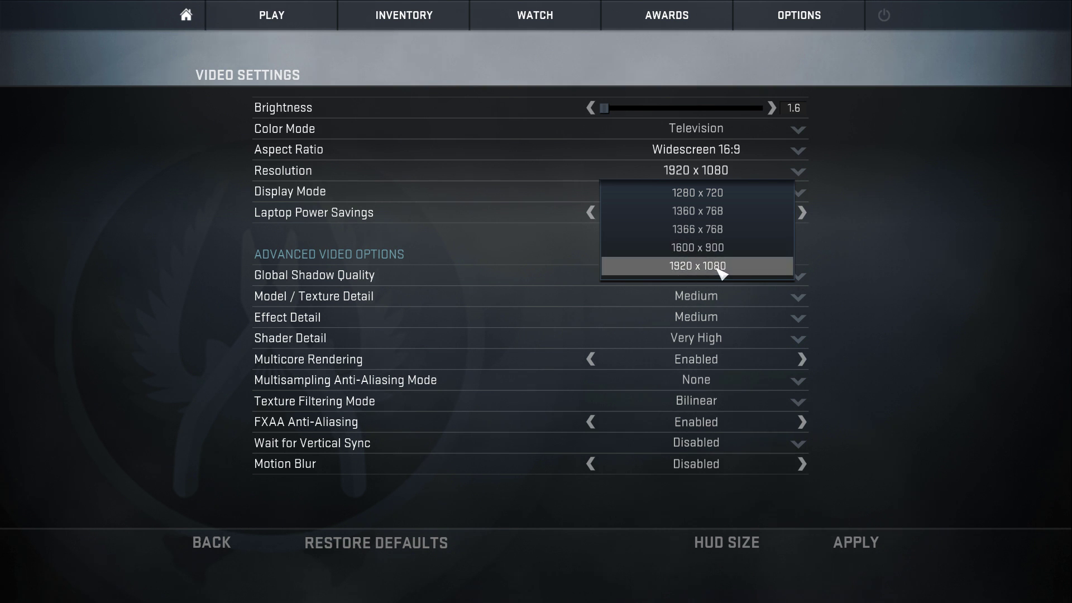
click(740, 196)
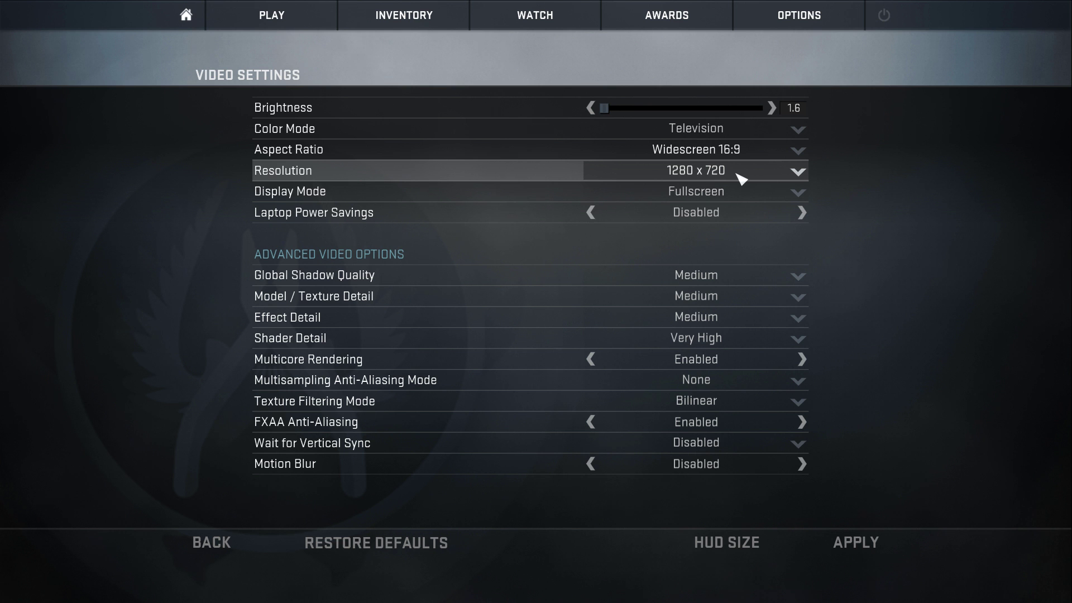
click(740, 177)
click(736, 275)
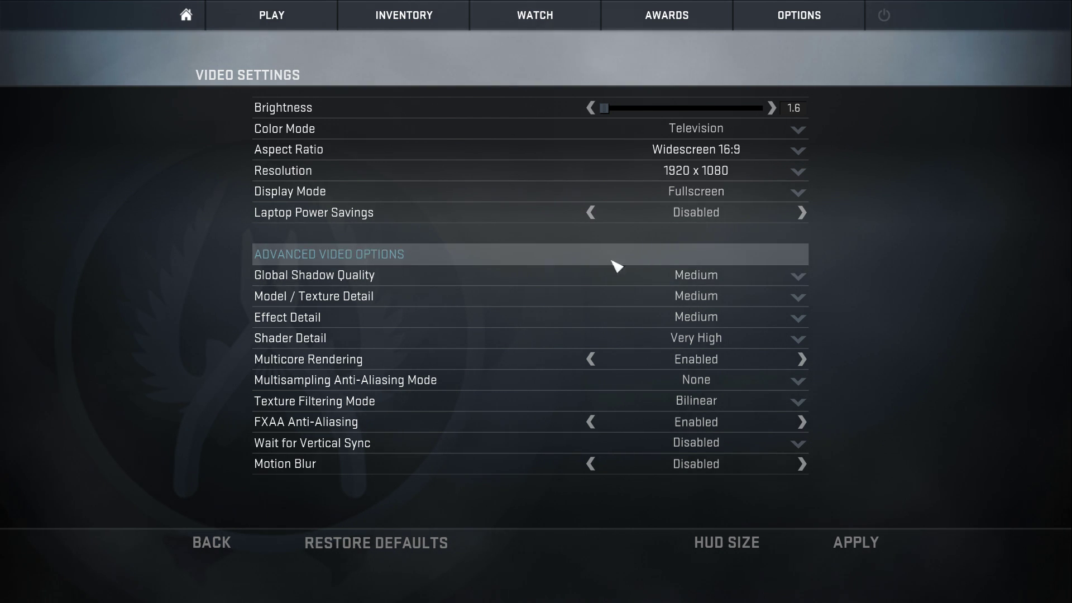
- Toggle FXAA Anti-Aliasing off and on again, and leave the video settings
click(677, 275)
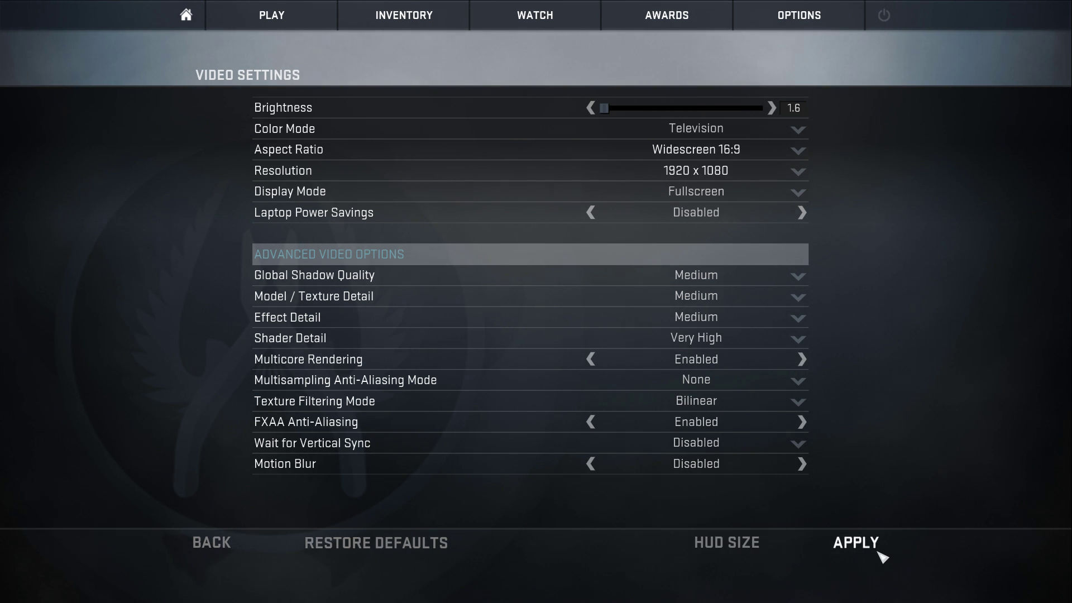
click(802, 422)
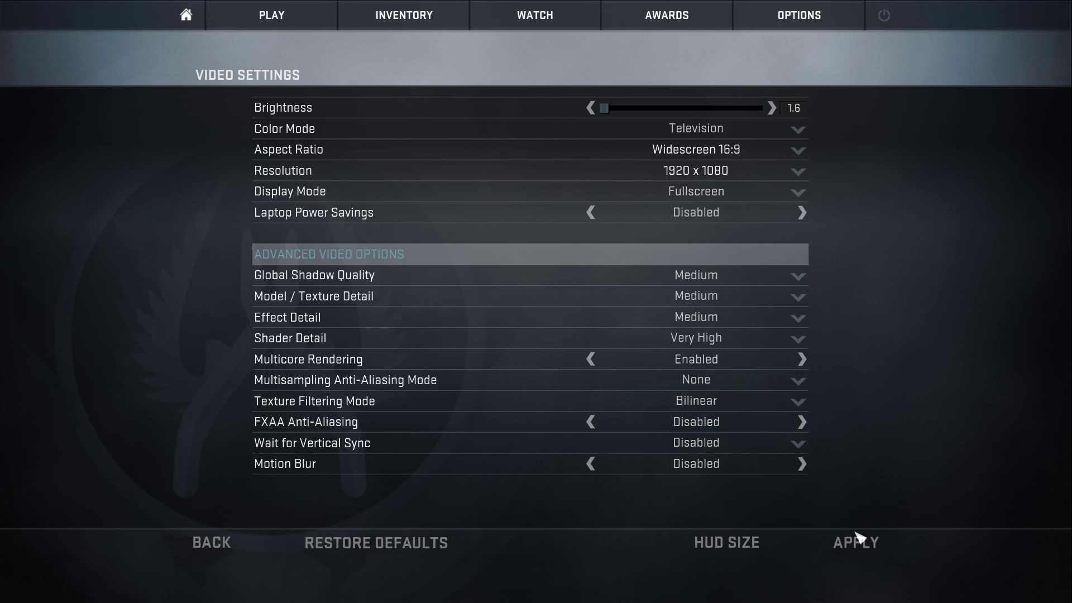
click(591, 423)
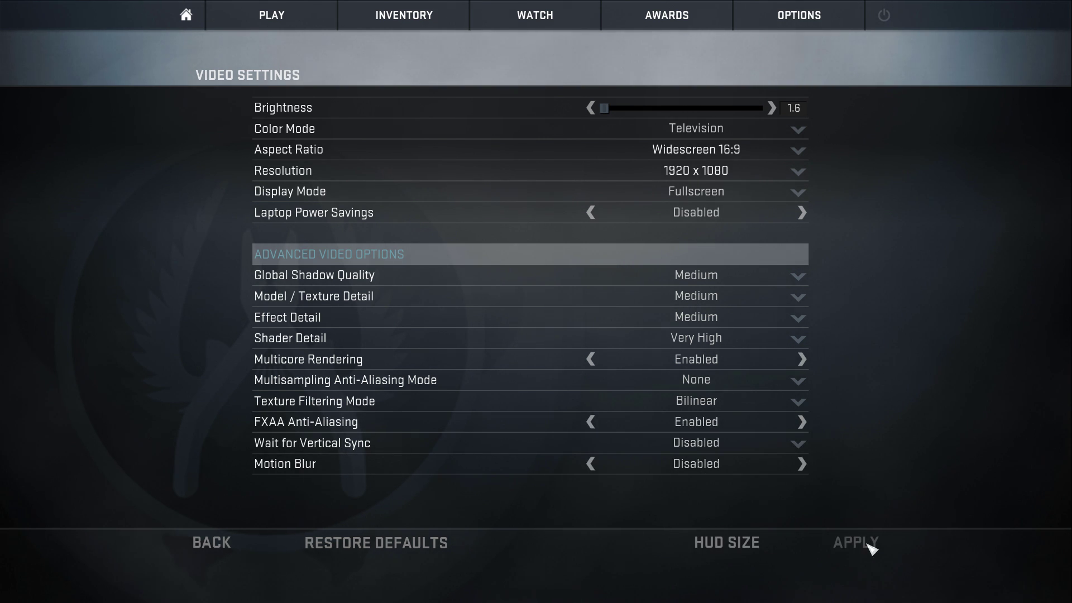
click(210, 545)
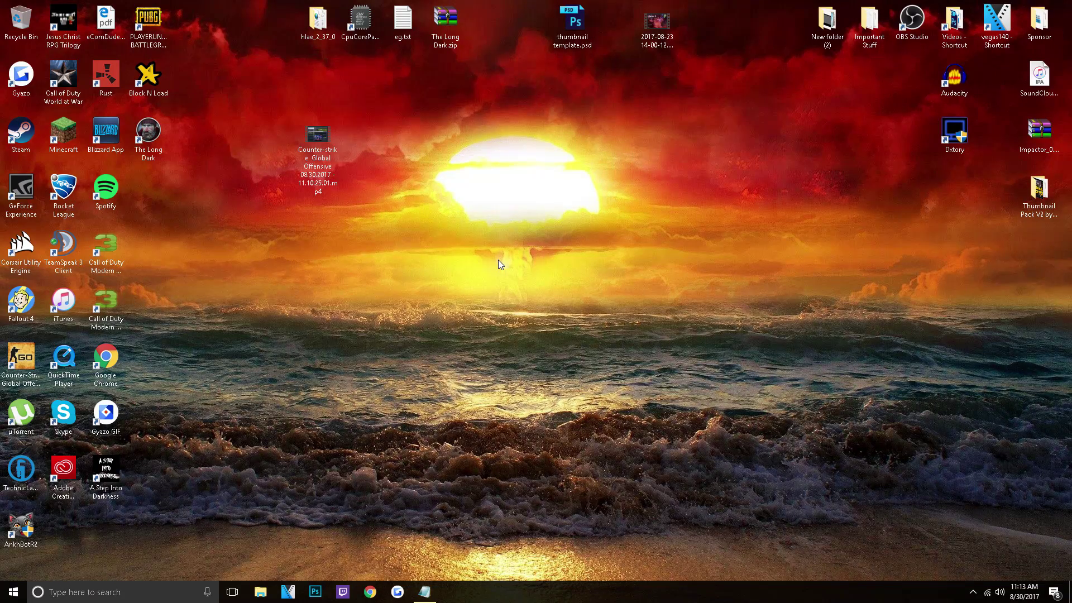
right_click(513, 186)
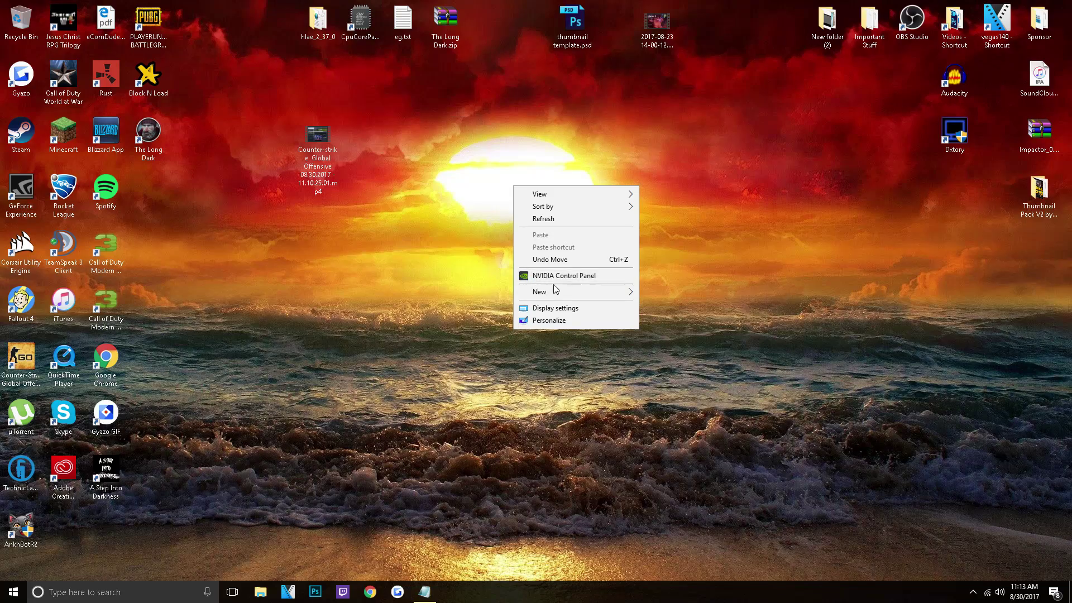
key(Escape)
click(209, 586)
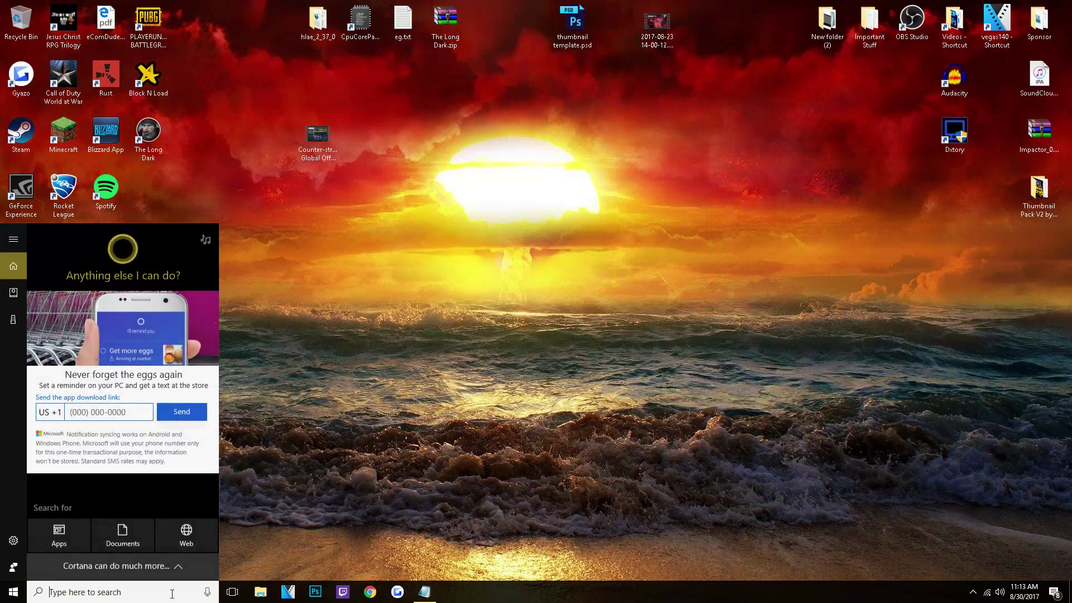
text(nvidia)
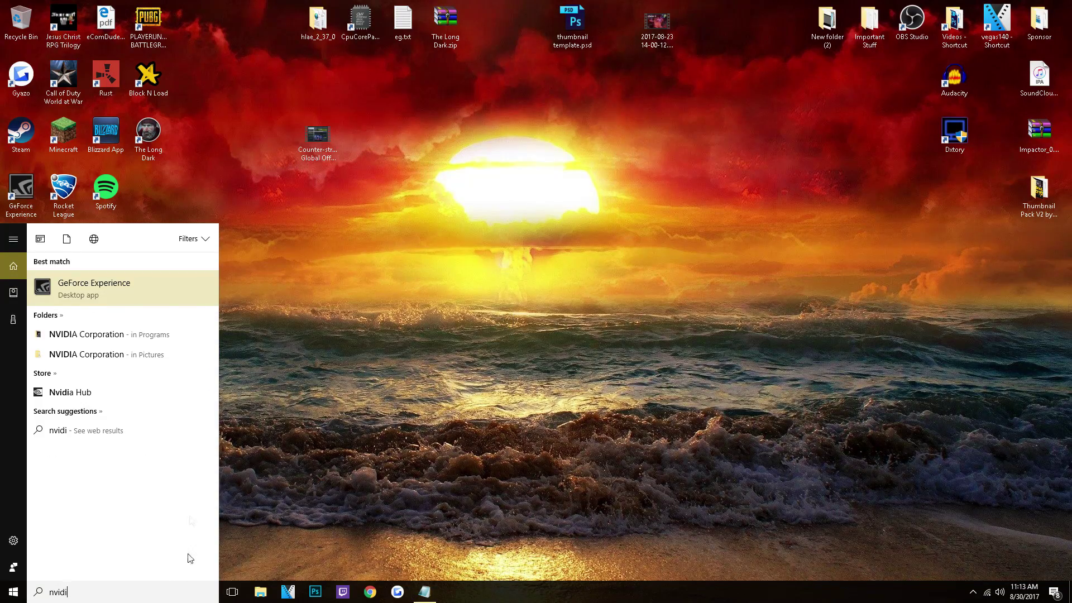
click(399, 416)
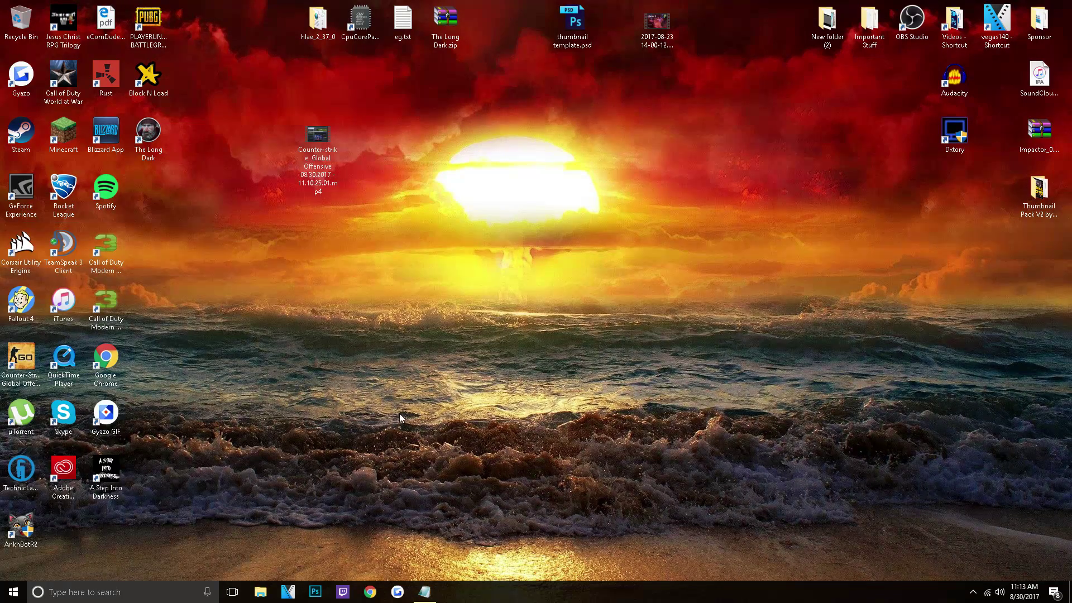
- Open the NVIDIA Control Panel and choose to use the advanced 3D image settings under the image settings with preview
click(973, 593)
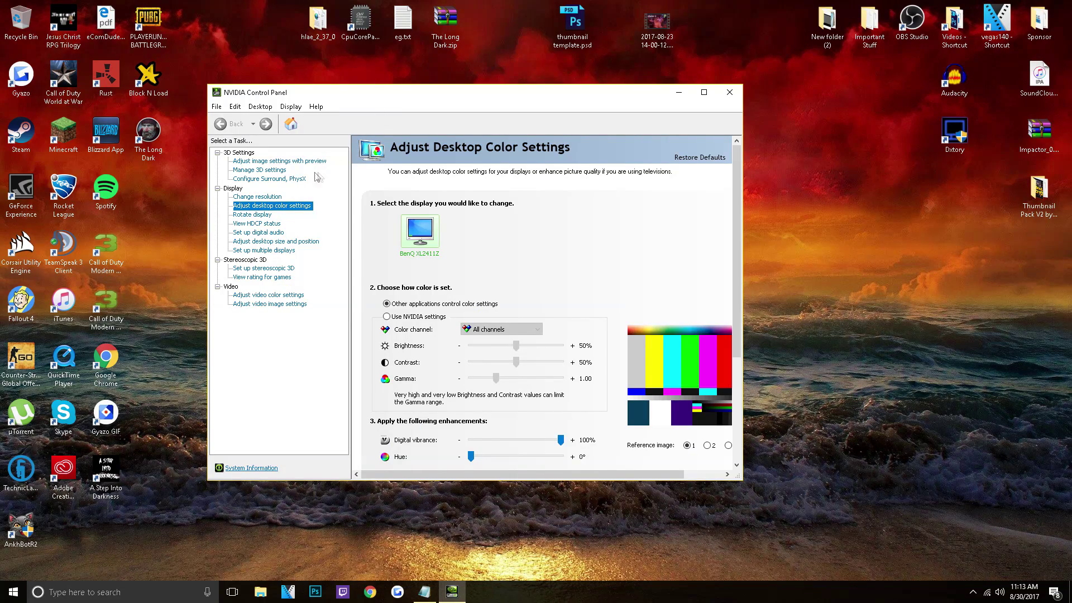
click(240, 153)
click(245, 161)
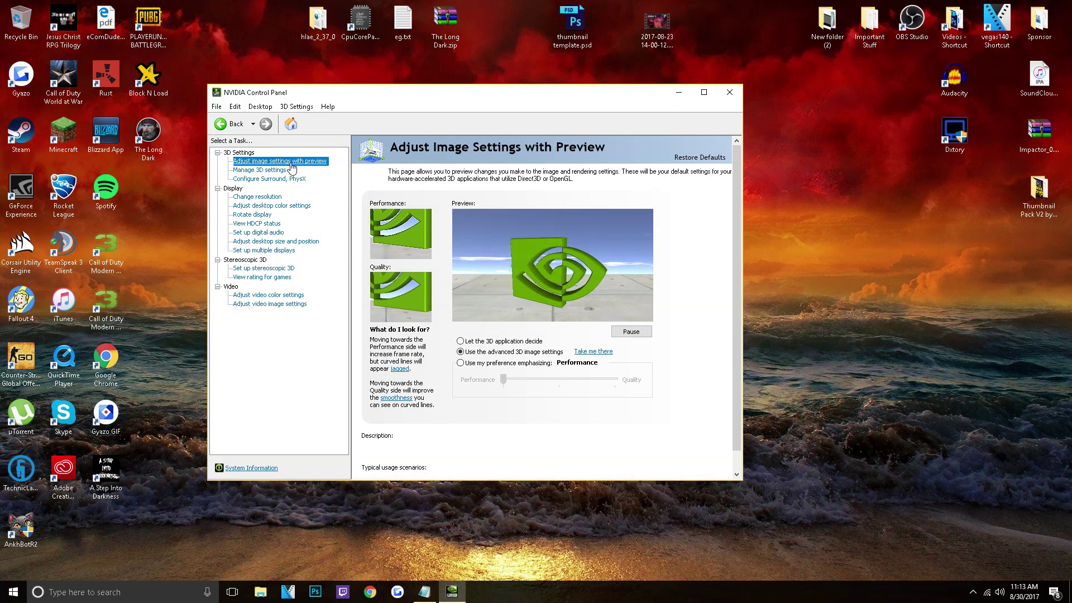
click(459, 351)
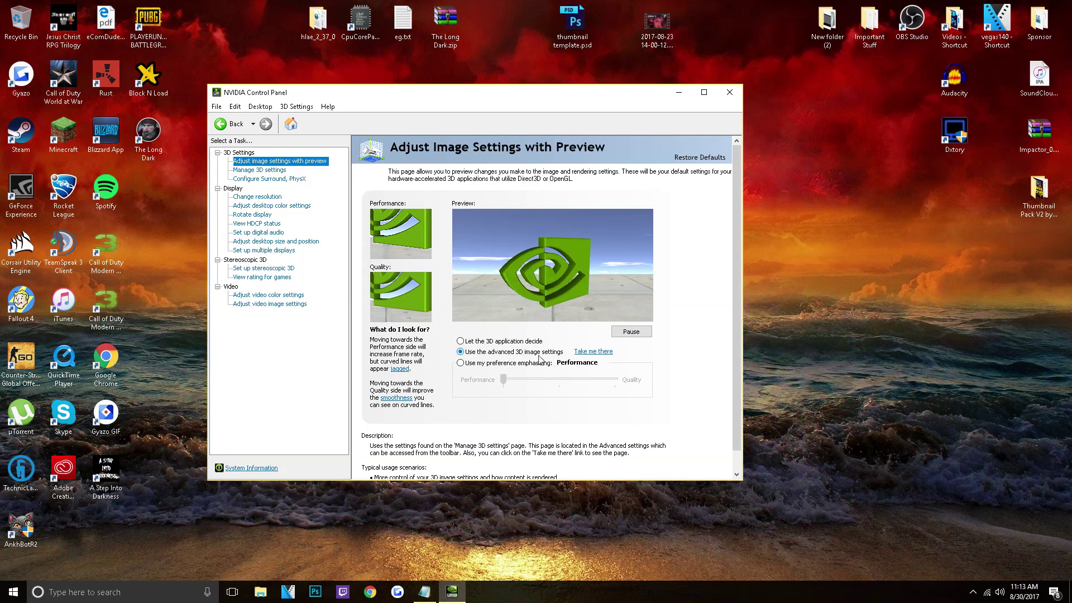
- Add csgo.exe as a program to customize in the program-specific 3D settings
click(258, 170)
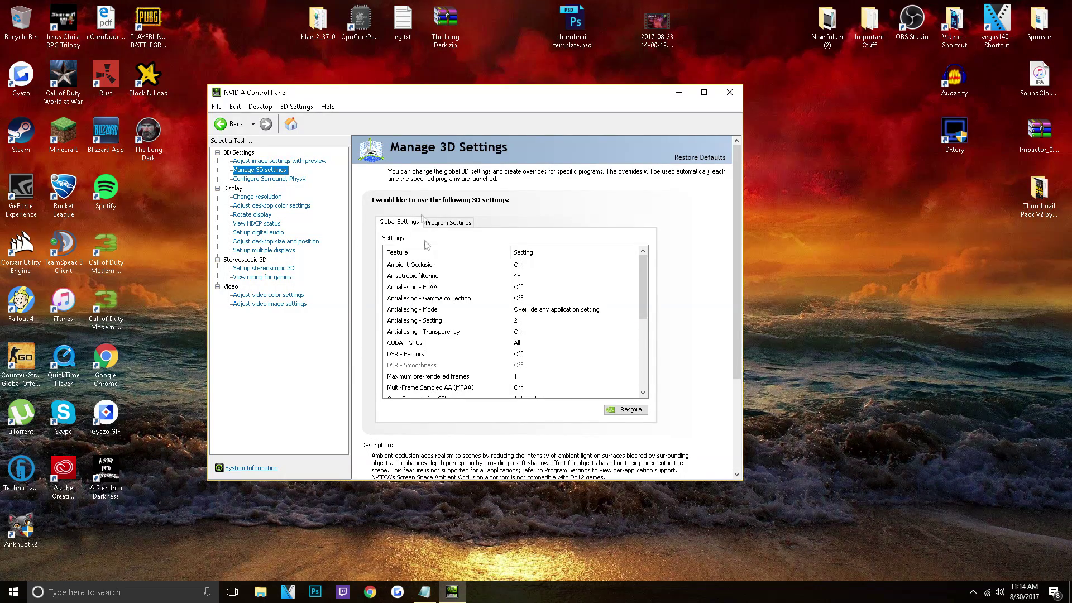
click(442, 222)
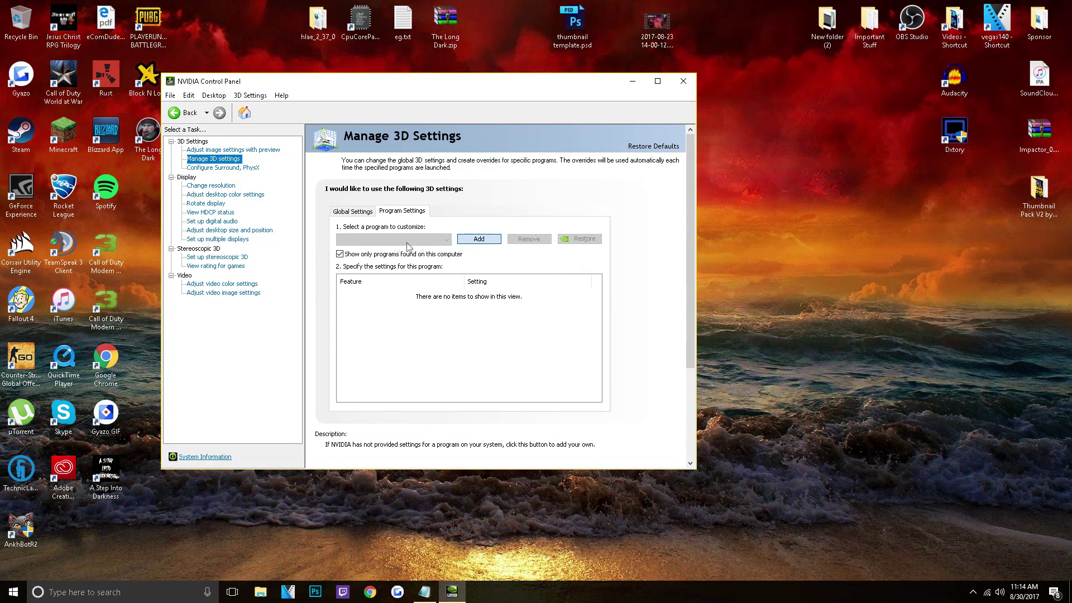
click(483, 242)
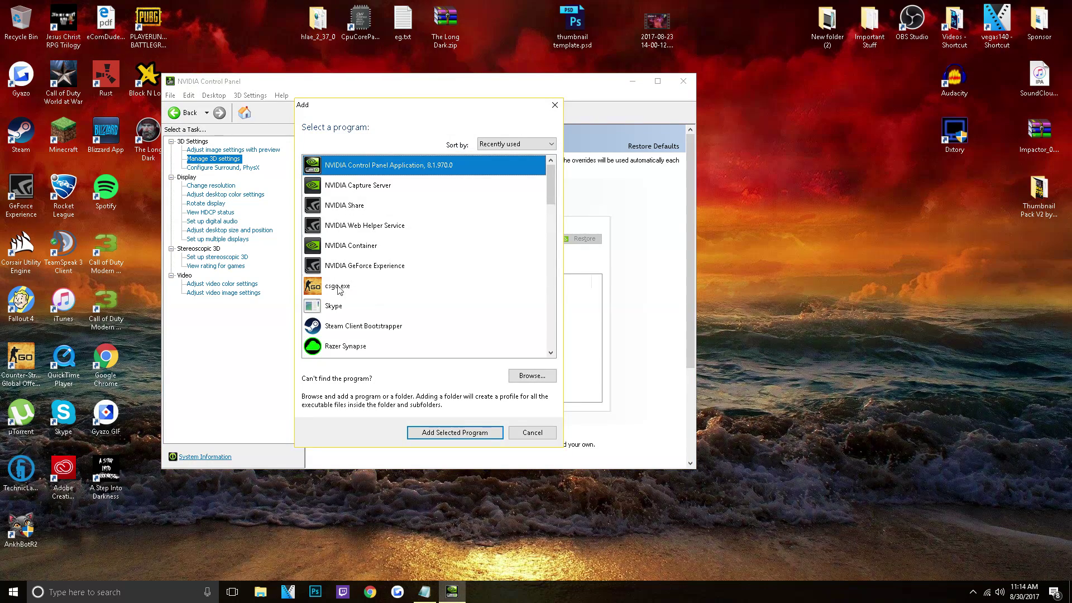
click(338, 287)
click(472, 433)
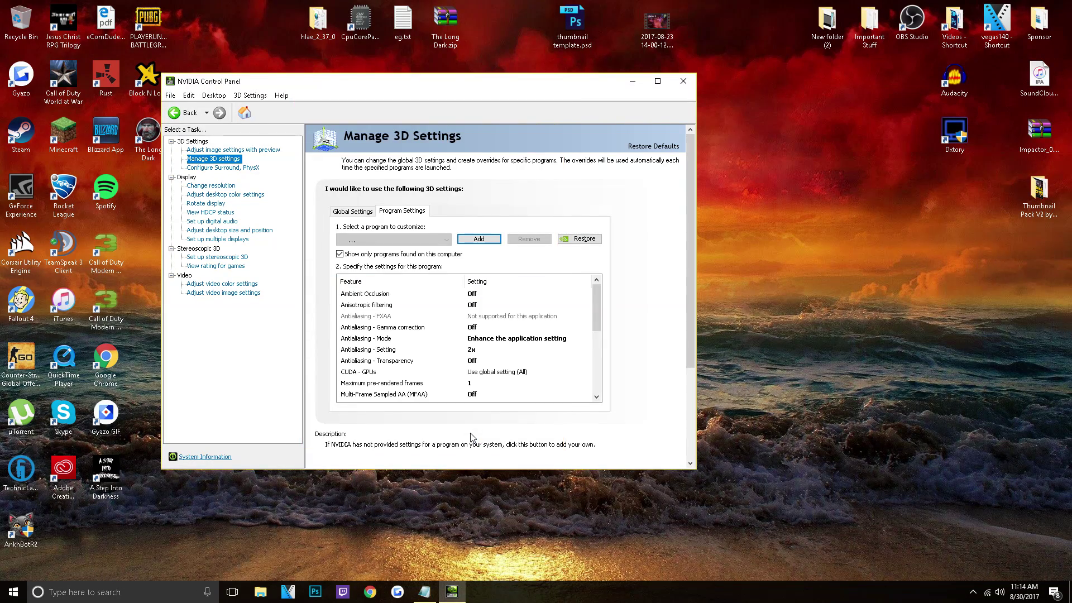
click(407, 240)
click(408, 251)
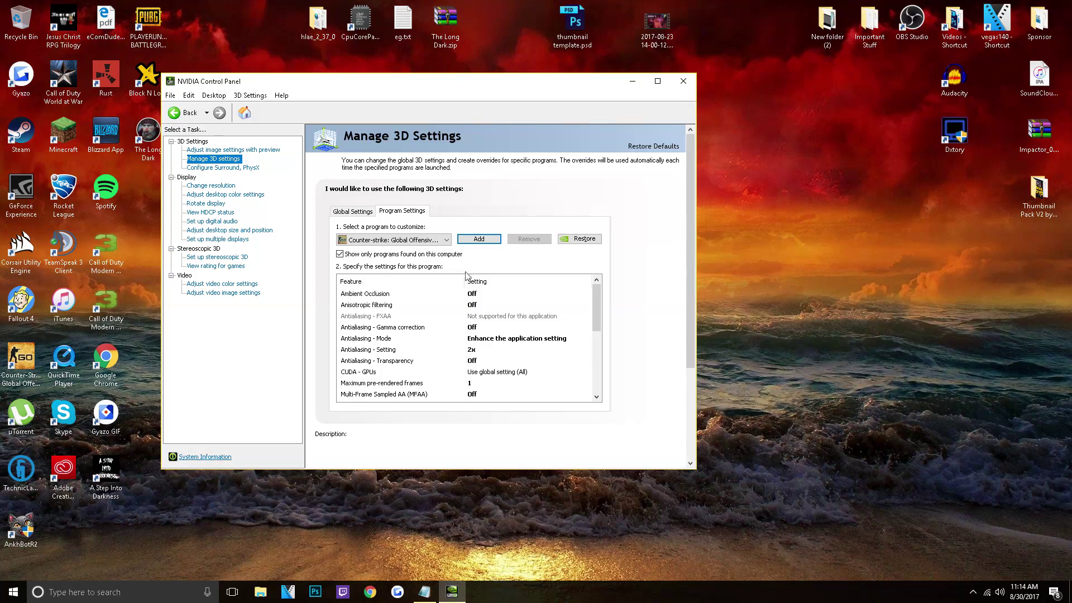
- Review the ambient occlusion, anisotropic filtering, FXAA and antialiasing gamma correction settings for Counter-Strike: Global Offensive
mouse_move(600, 298)
mouse_down()
mouse_move(603, 393)
mouse_move(600, 282)
mouse_up()
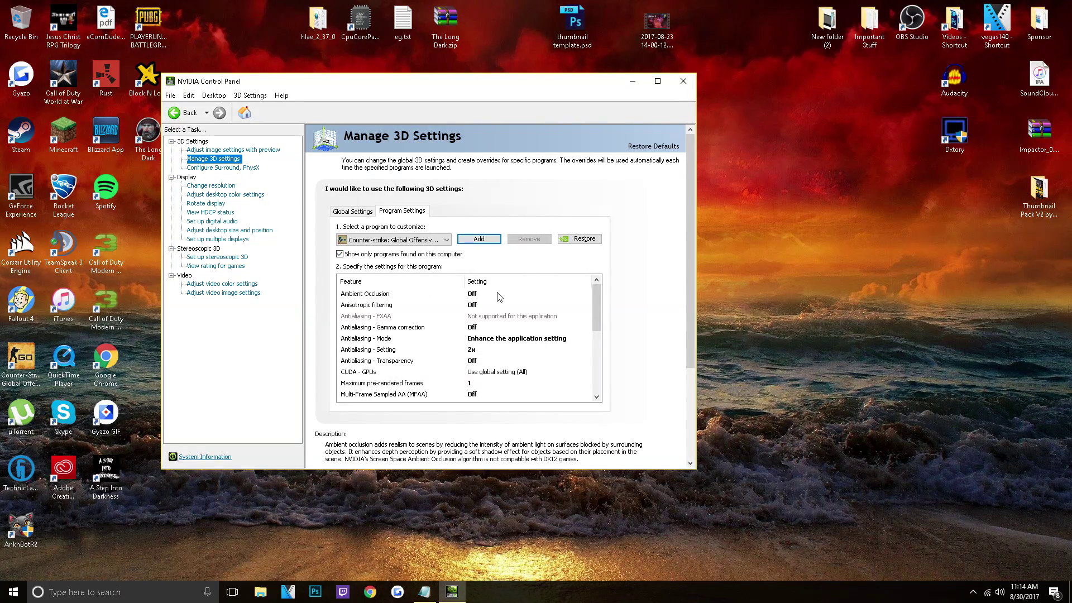
click(380, 296)
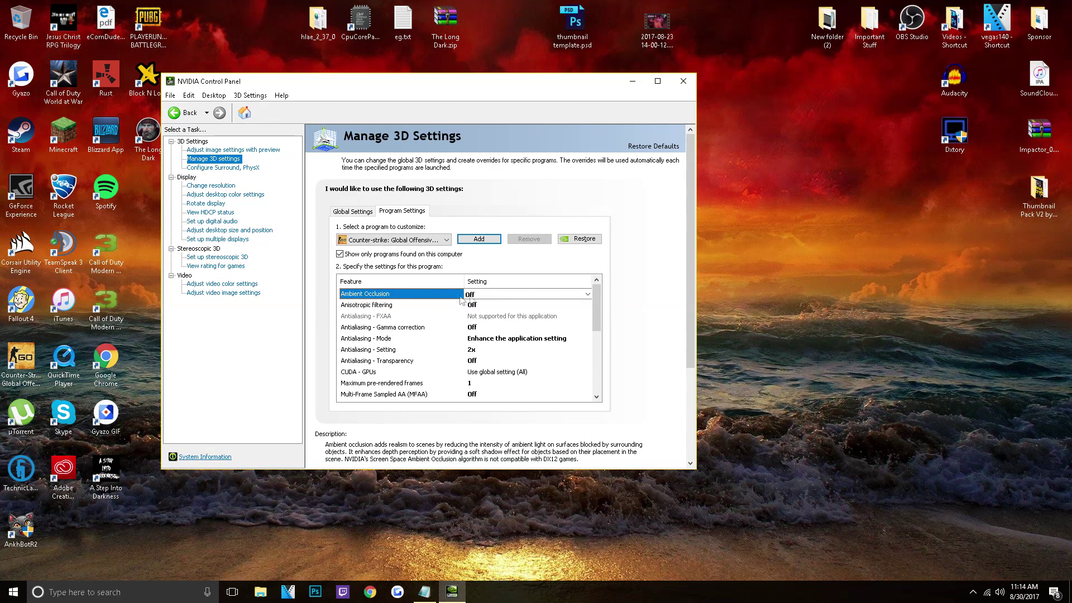
click(355, 307)
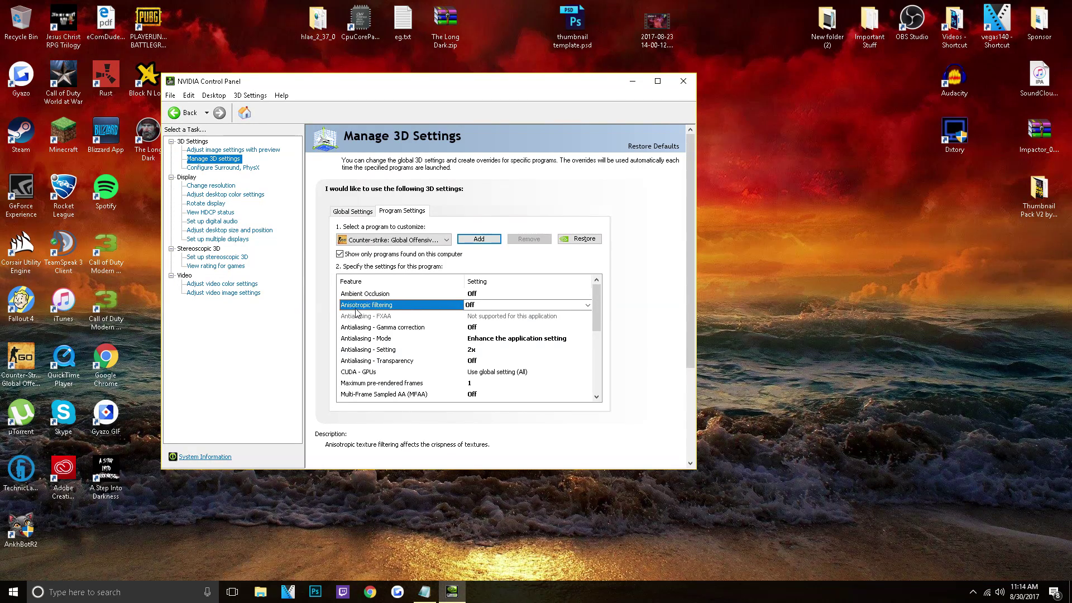
mouse_move(436, 314)
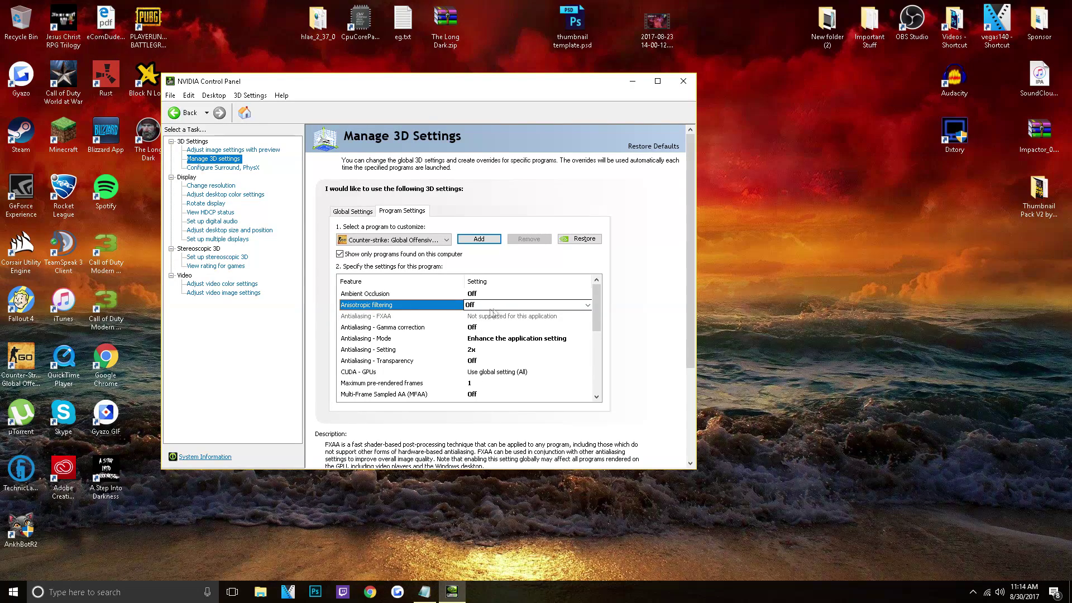
click(391, 328)
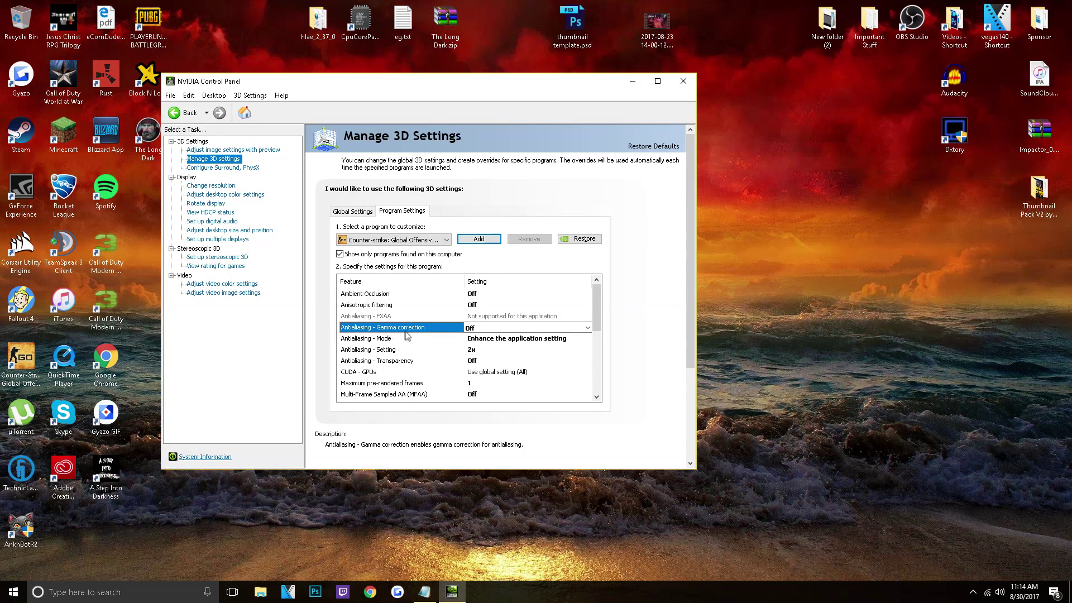
mouse_move(437, 340)
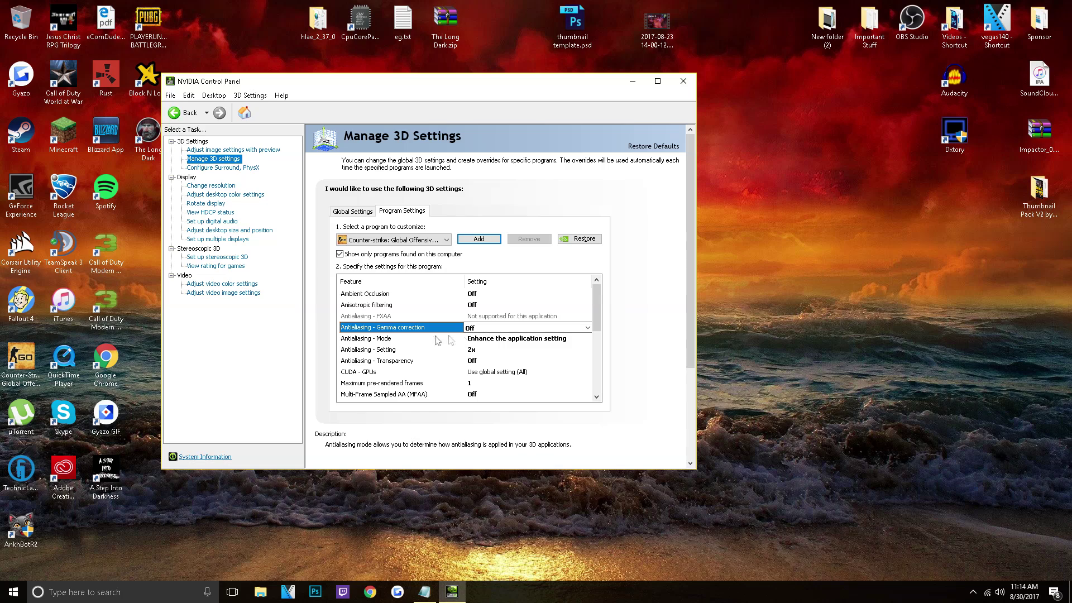
- Review the antialiasing mode options, antialiasing setting and antialiasing transparency for Counter-Strike: Global Offensive
click(385, 340)
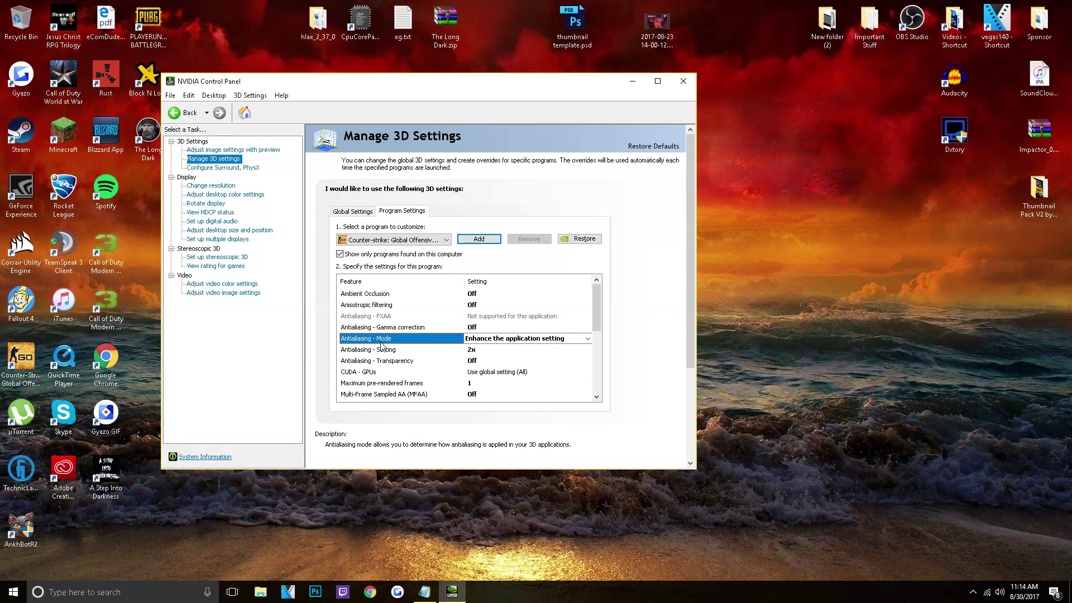
click(501, 341)
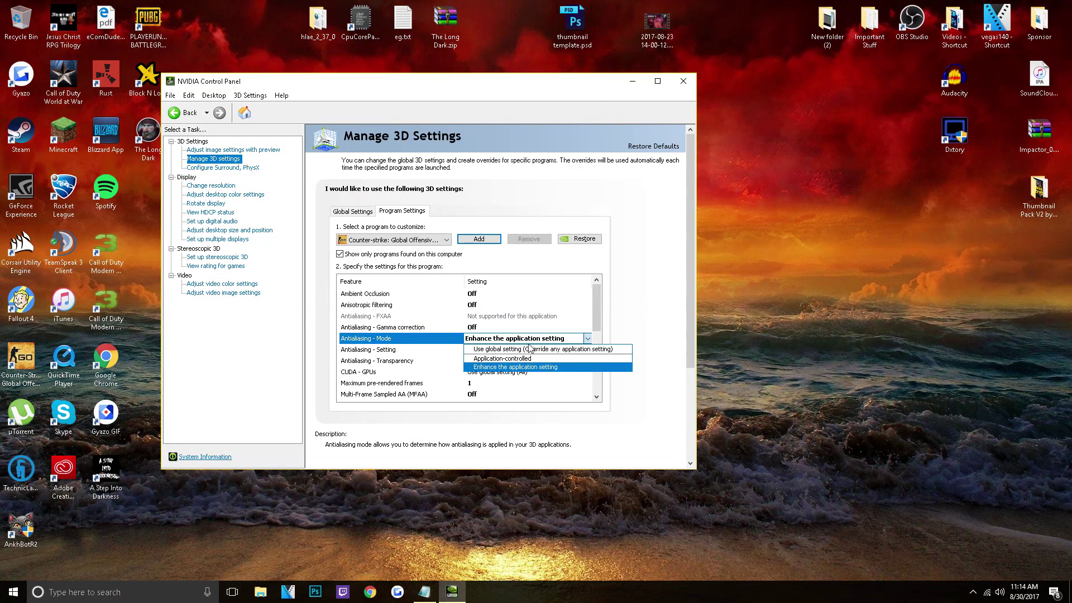
click(565, 339)
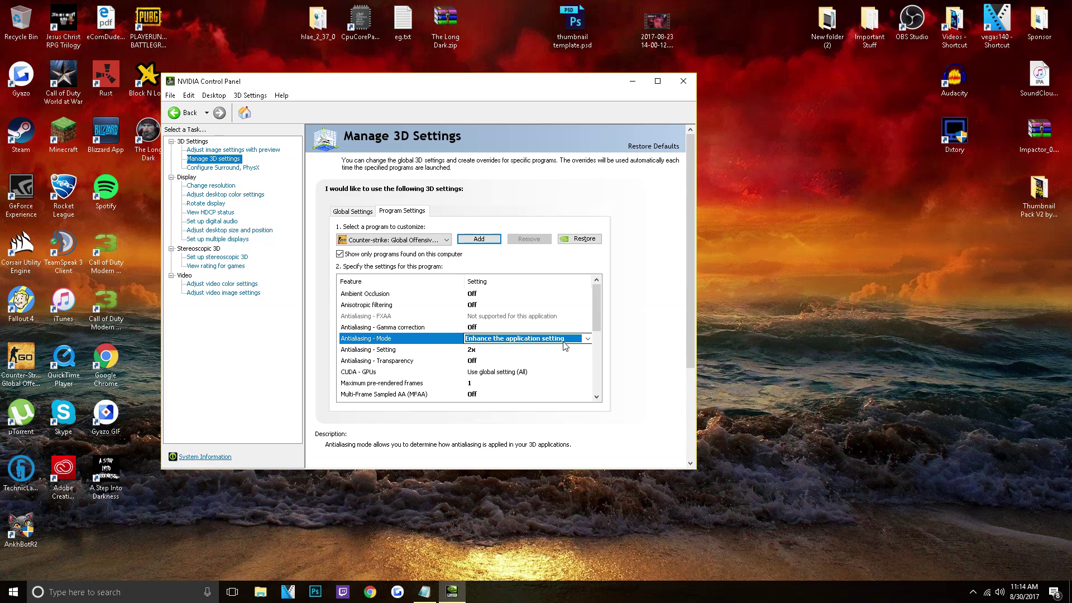
click(394, 352)
click(477, 360)
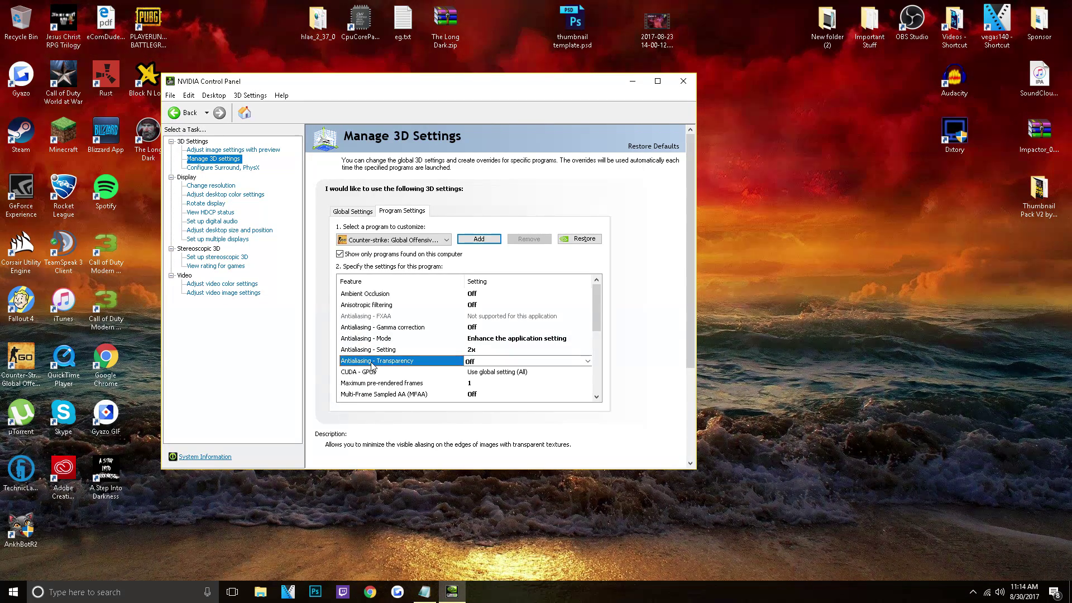
- Review the Multi-Frame Sampled AA, power management mode and preferred refresh rate settings for the game
scroll(477, 371, down, 1)
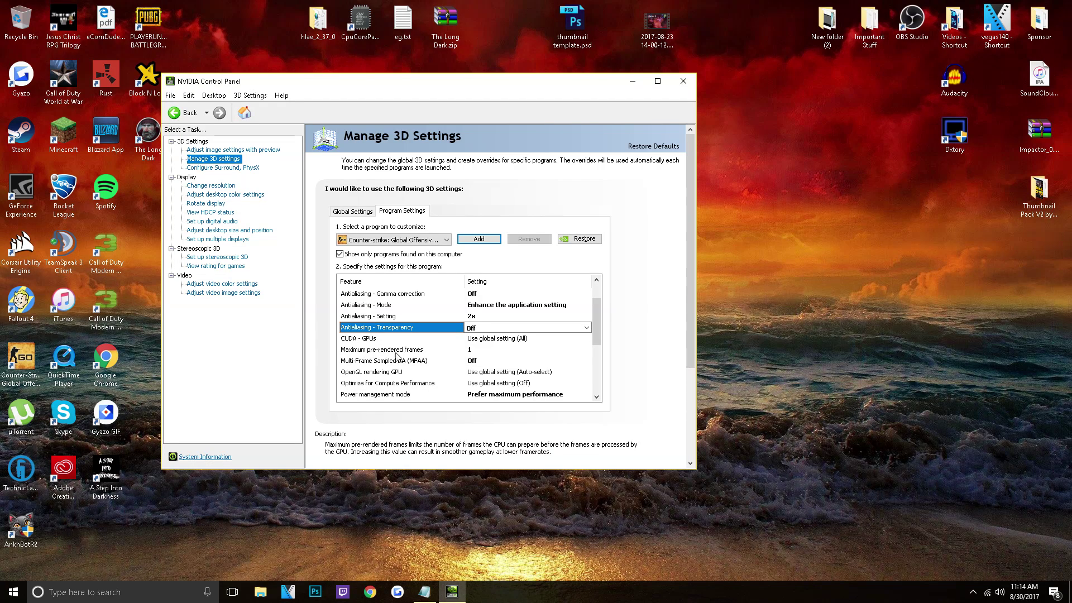
click(374, 361)
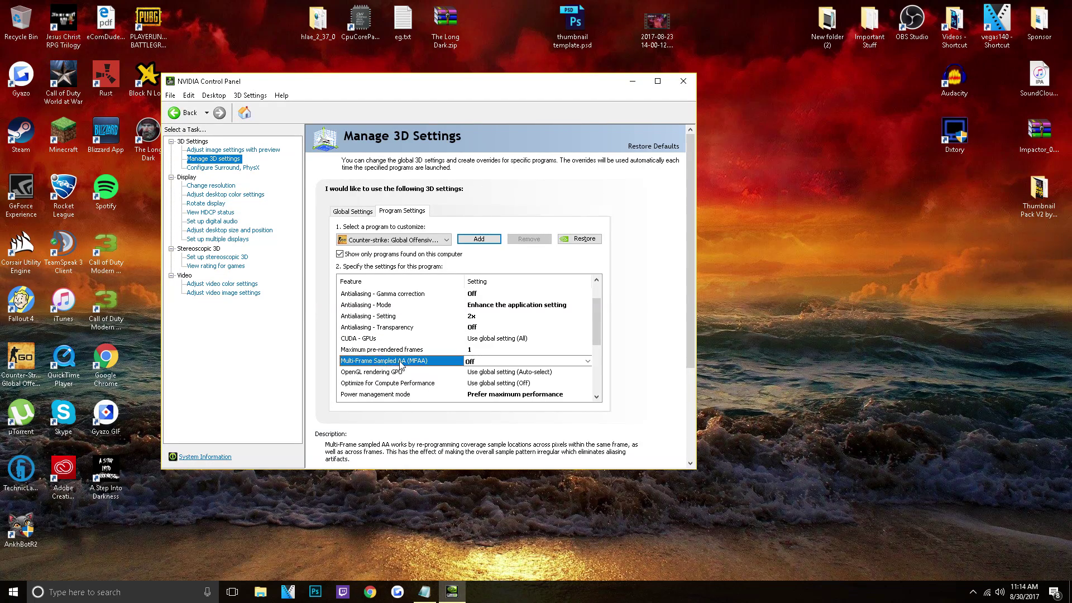
scroll(391, 365, down, 1)
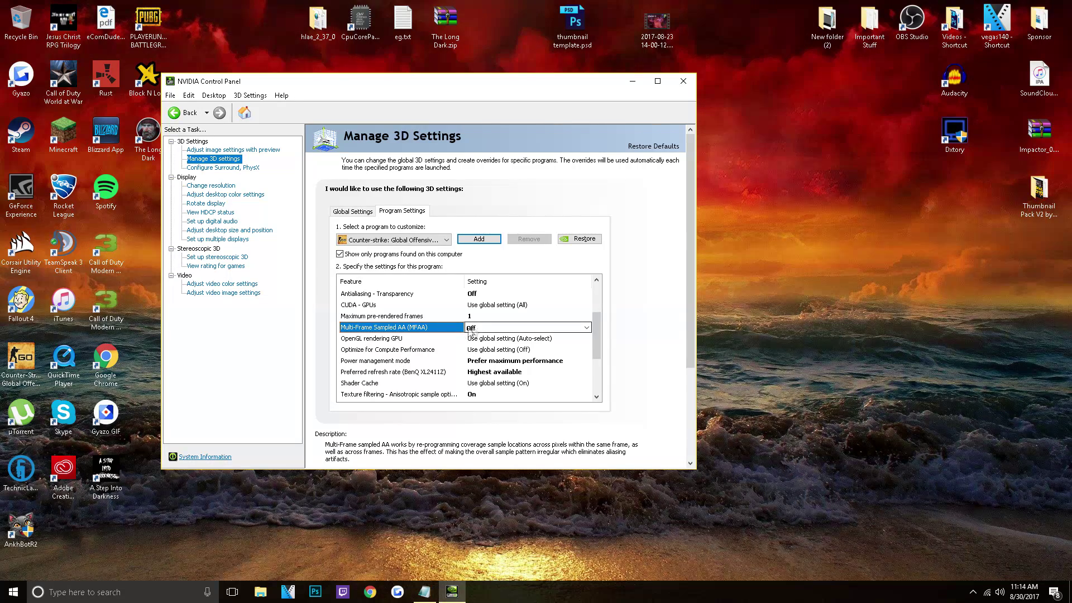
scroll(385, 335, down, 1)
click(376, 330)
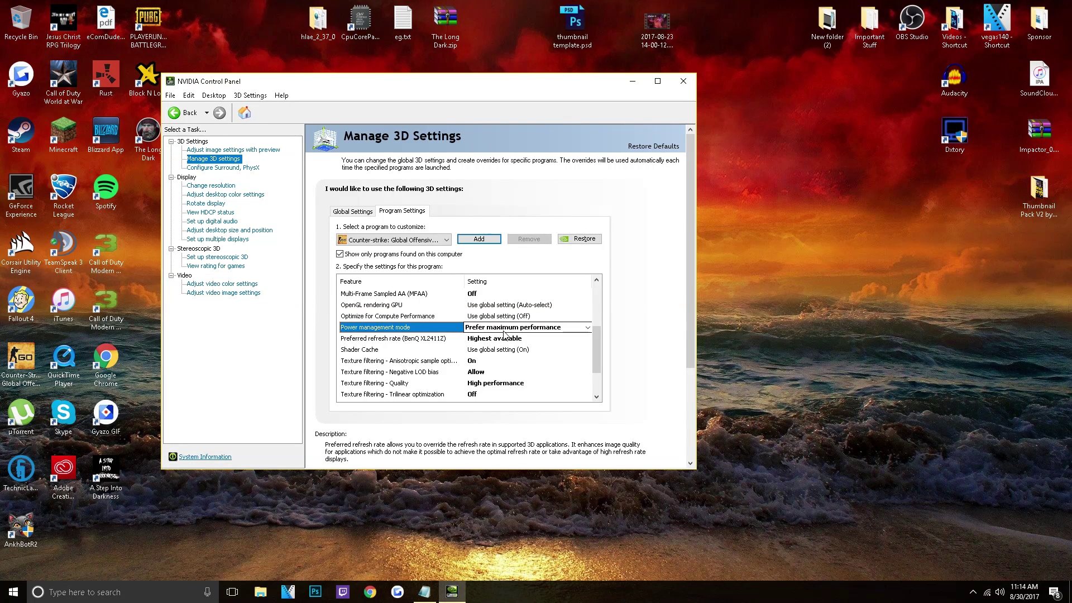
click(399, 342)
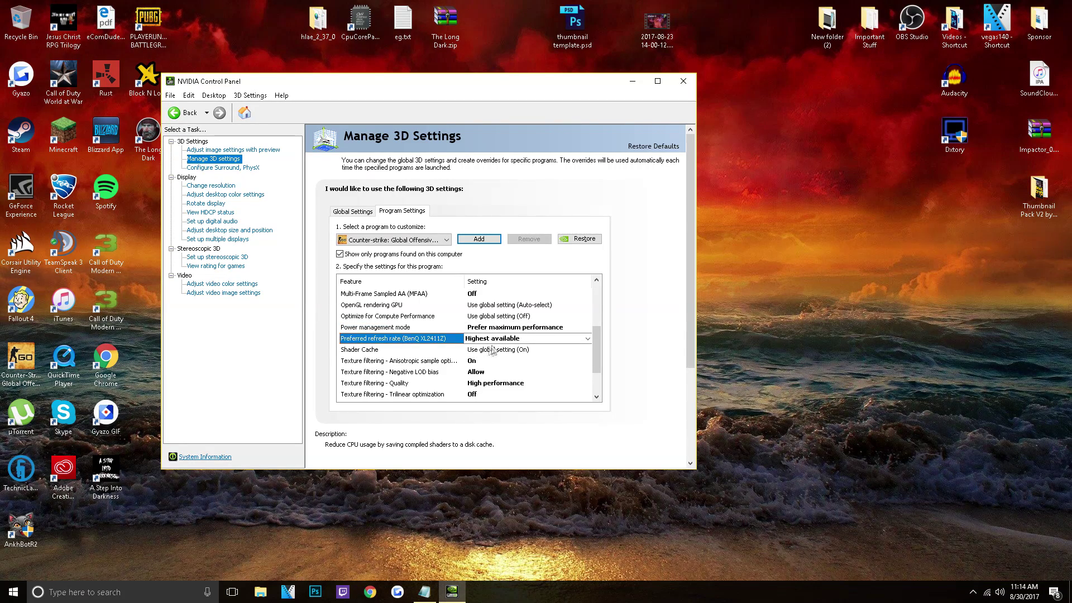
- Look over the remaining program settings and the Surround and PhysX configuration, and close the NVIDIA Control Panel
scroll(428, 350, down, 2)
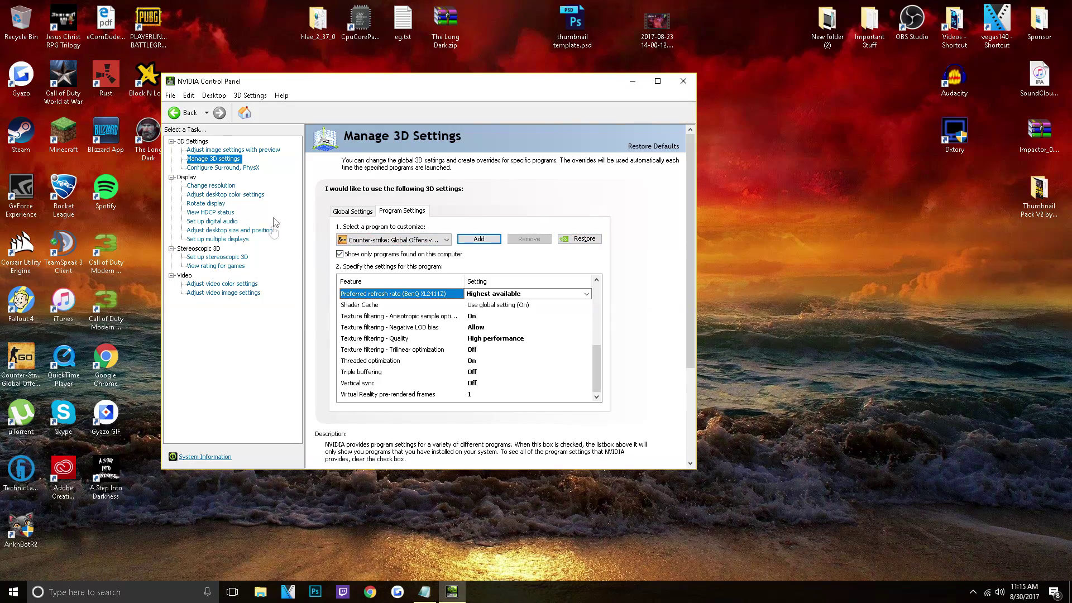
click(230, 168)
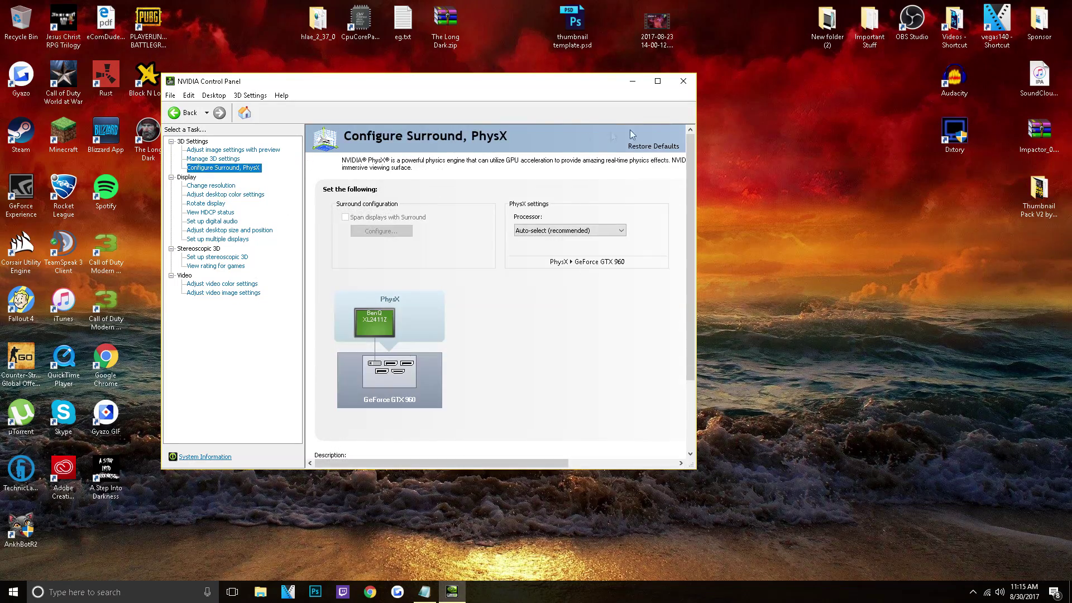
click(682, 81)
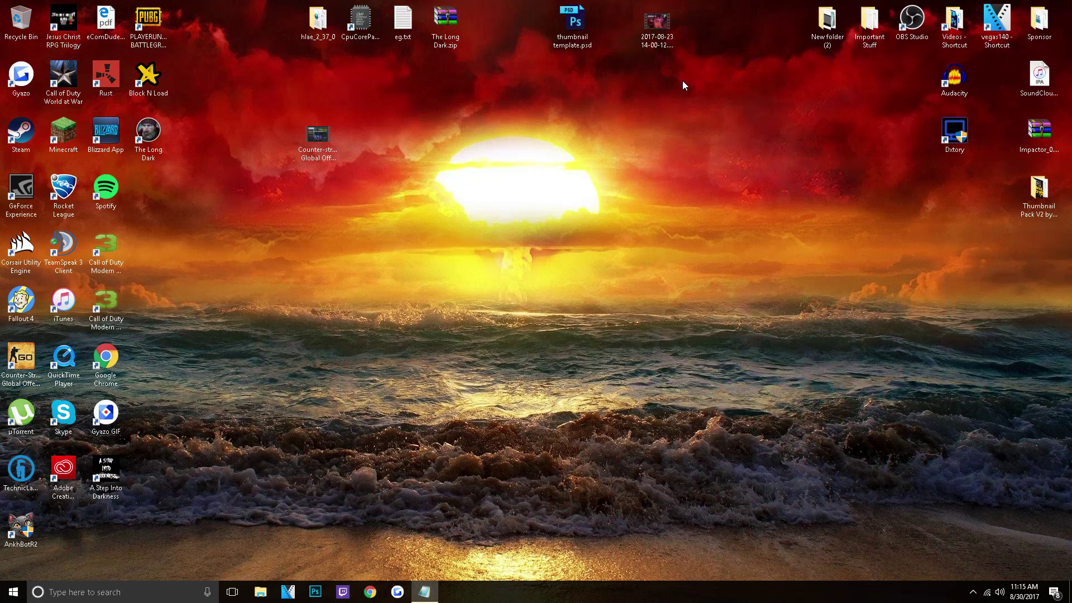
- Open GeForce Experience, check for graphics driver updates, and close it
double_click(21, 189)
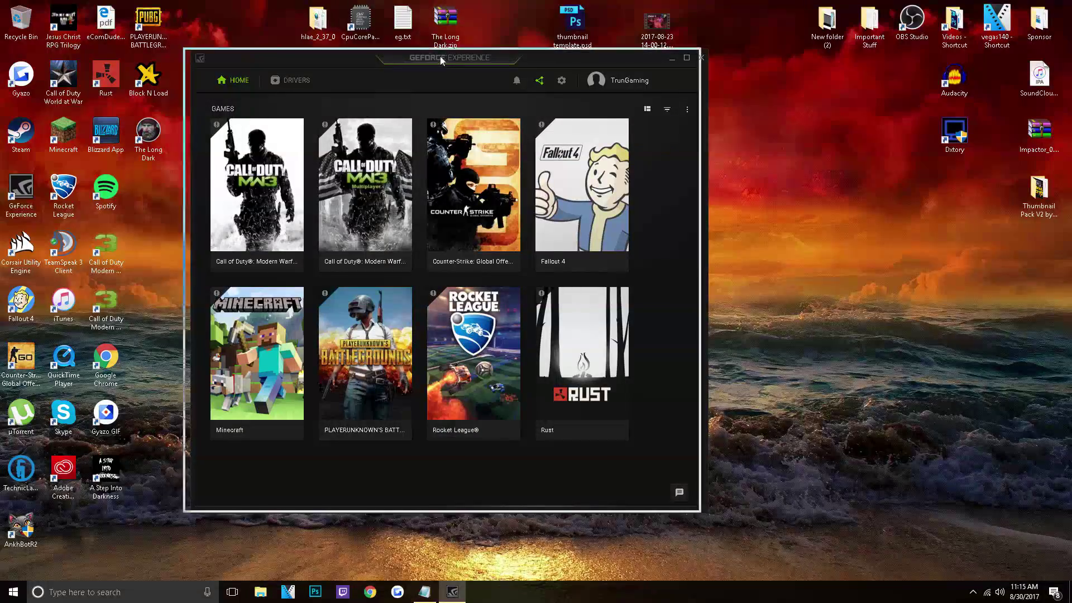
drag(441, 60, 424, 59)
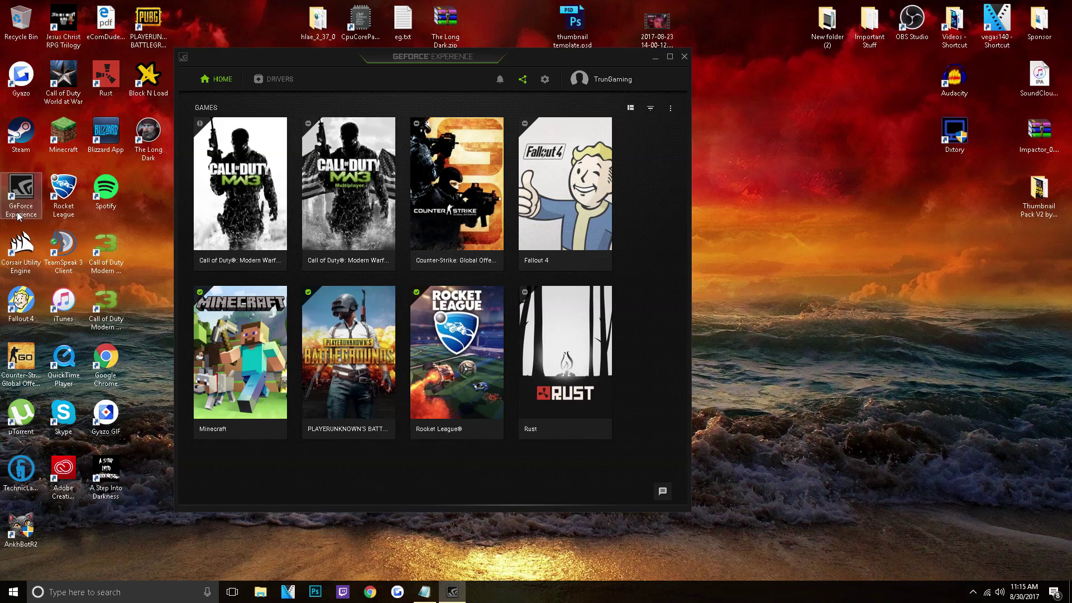
click(267, 84)
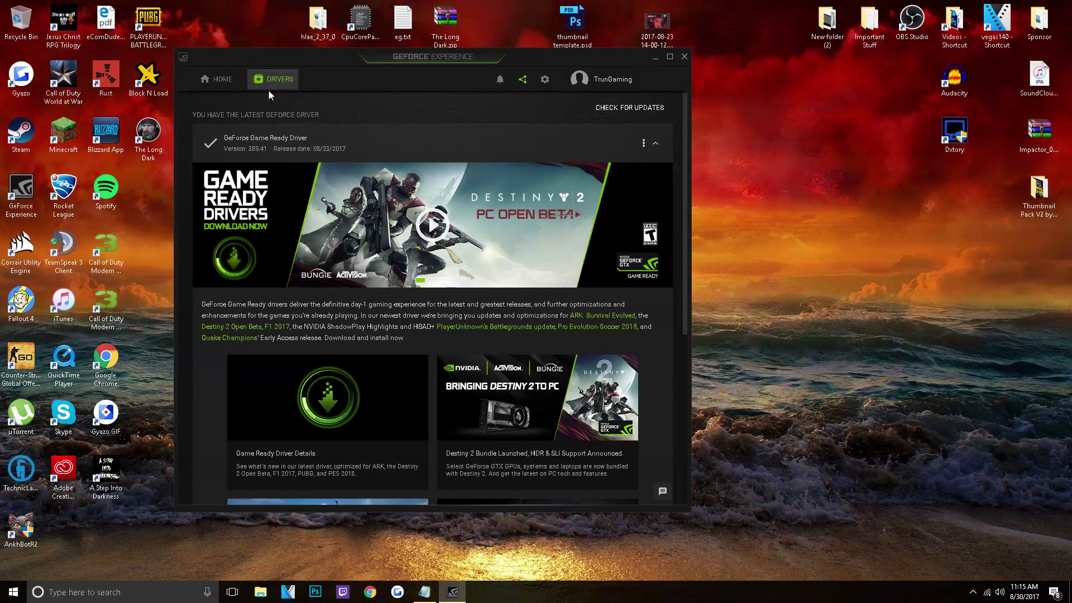
click(624, 108)
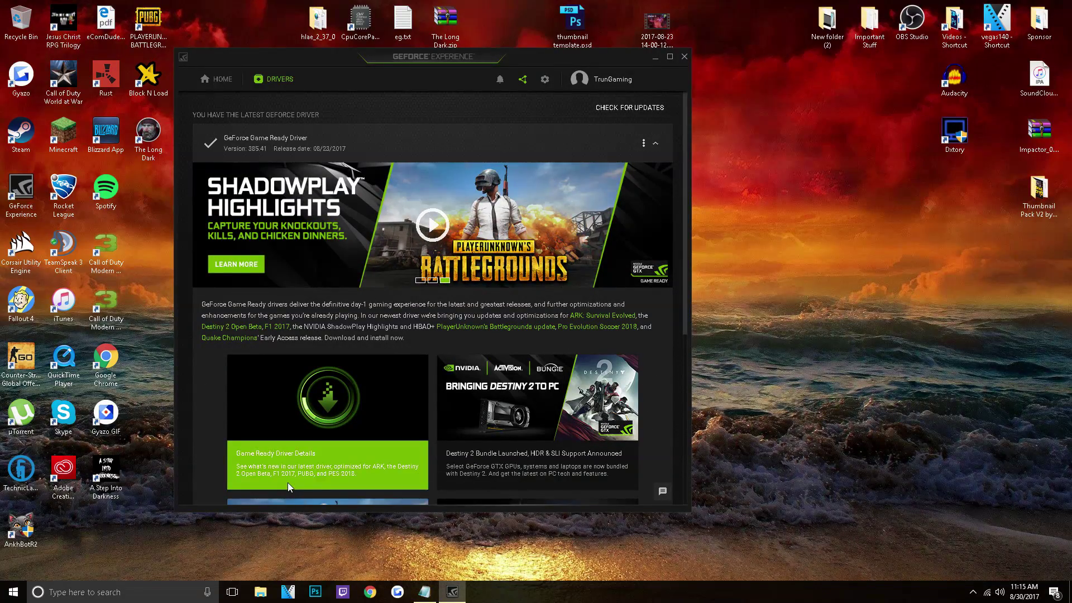
click(684, 57)
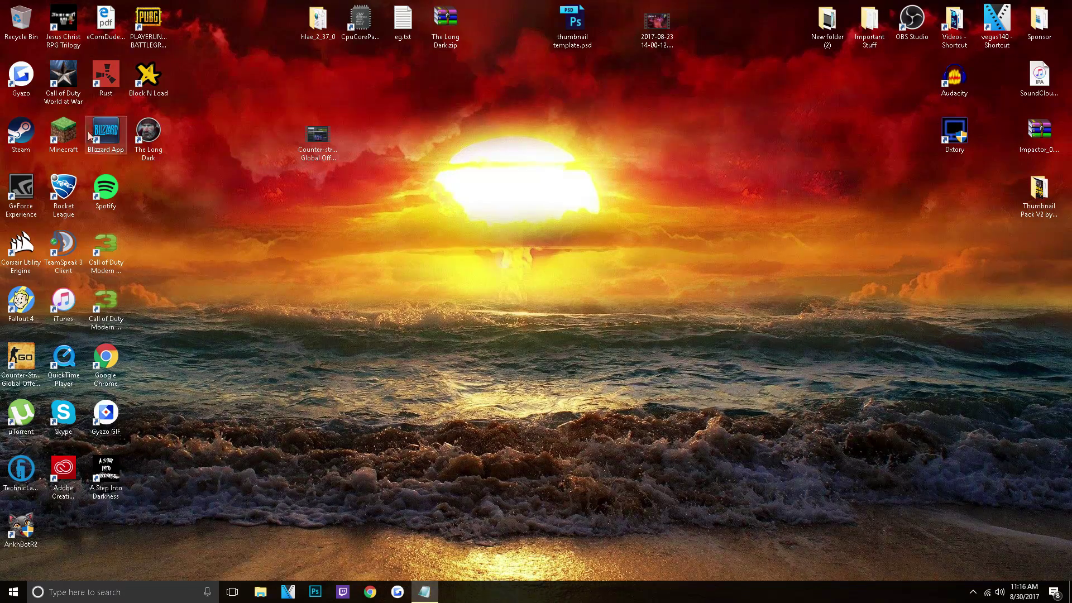
- Open Steam and bring up the launch options for Counter-Strike: Global Offensive from its properties in the library
double_click(21, 133)
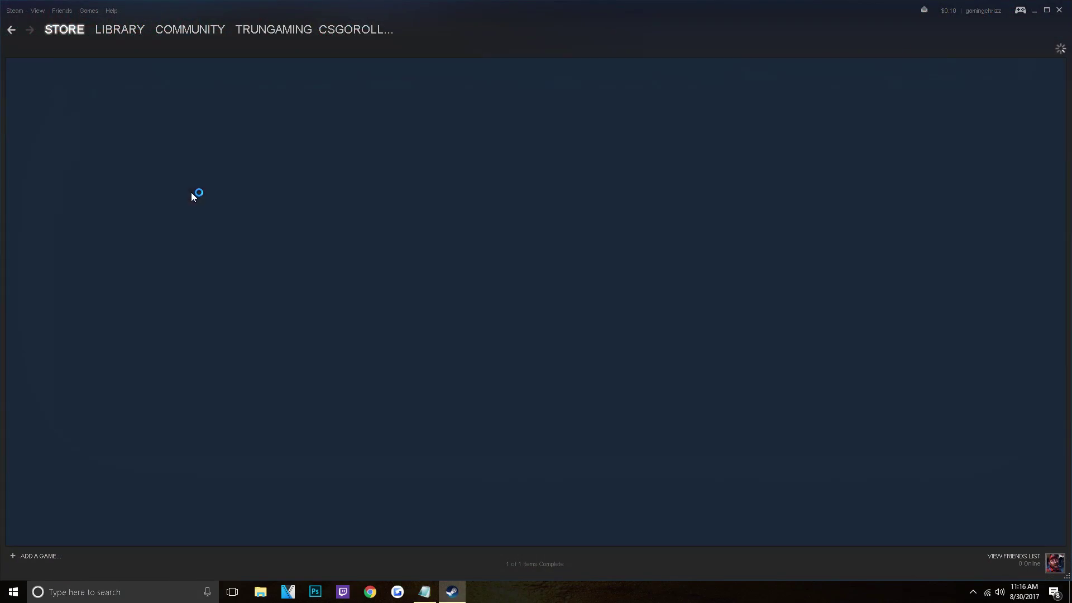
click(126, 49)
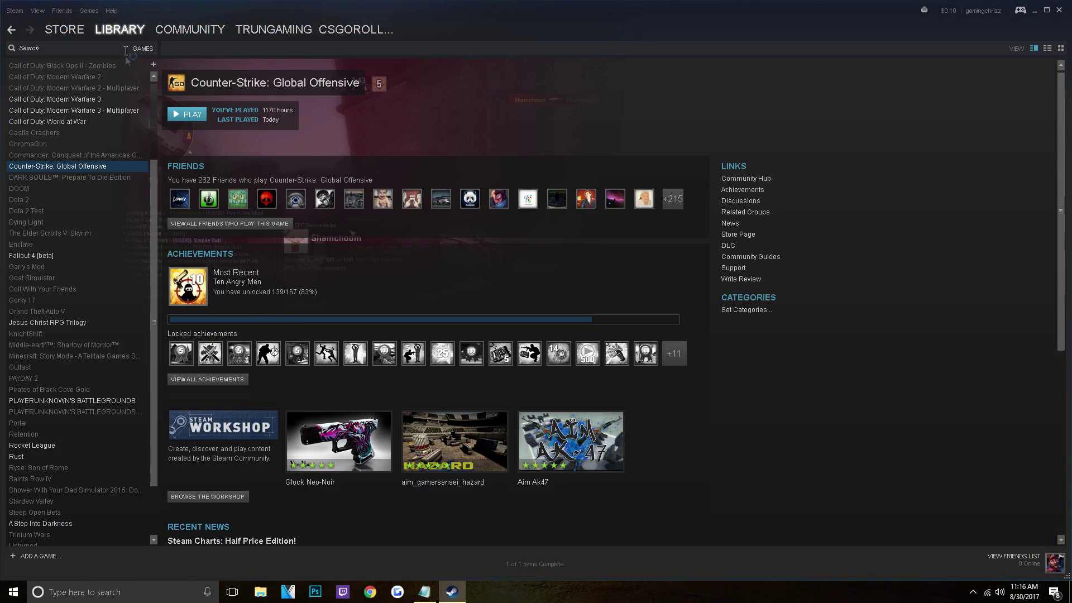
right_click(95, 165)
click(116, 326)
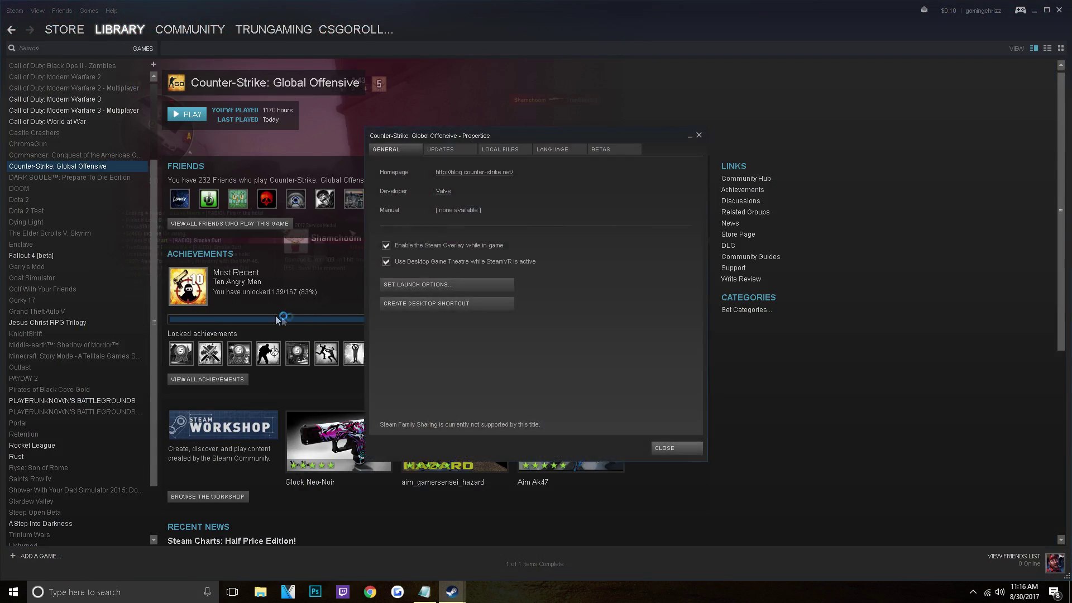
click(407, 283)
- Look through the full launch options string of Counter-Strike: Global Offensive and close the dialog without saving
key(ctrl+a)
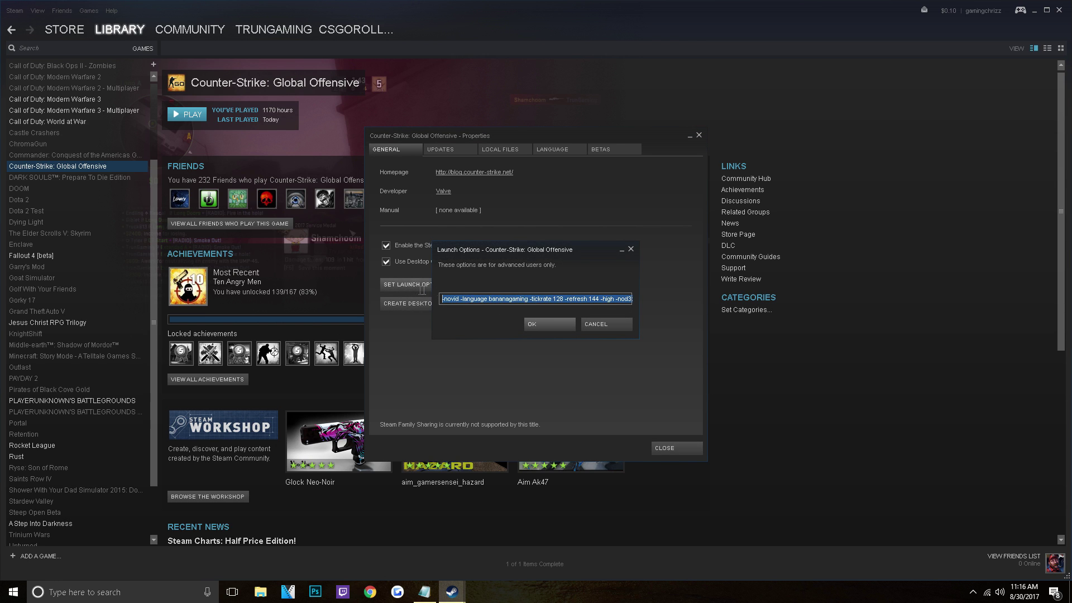
click(441, 299)
key(End)
drag(631, 299, 593, 298)
key(ctrl+a)
click(489, 298)
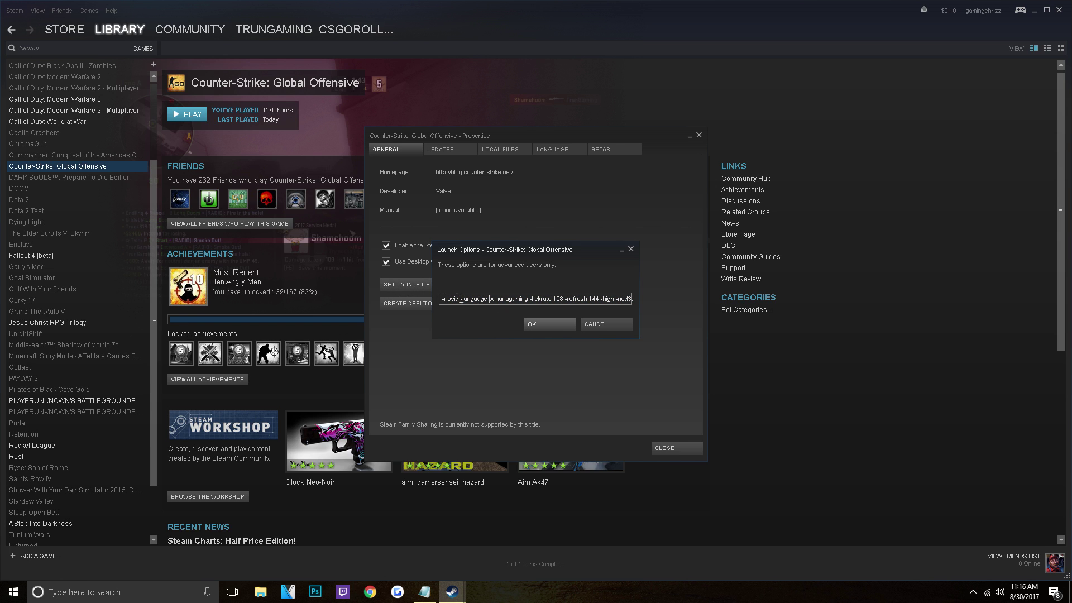
key(End)
click(590, 322)
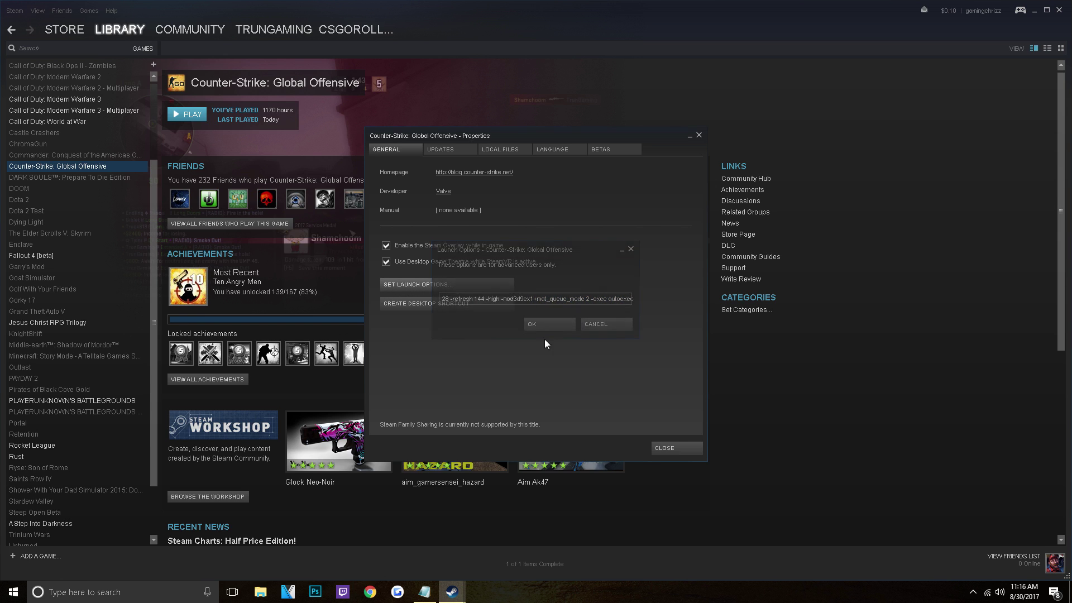
- Close the game's properties and reopen the launch options for Counter-Strike: Global Offensive
click(656, 445)
right_click(92, 166)
click(112, 321)
click(439, 287)
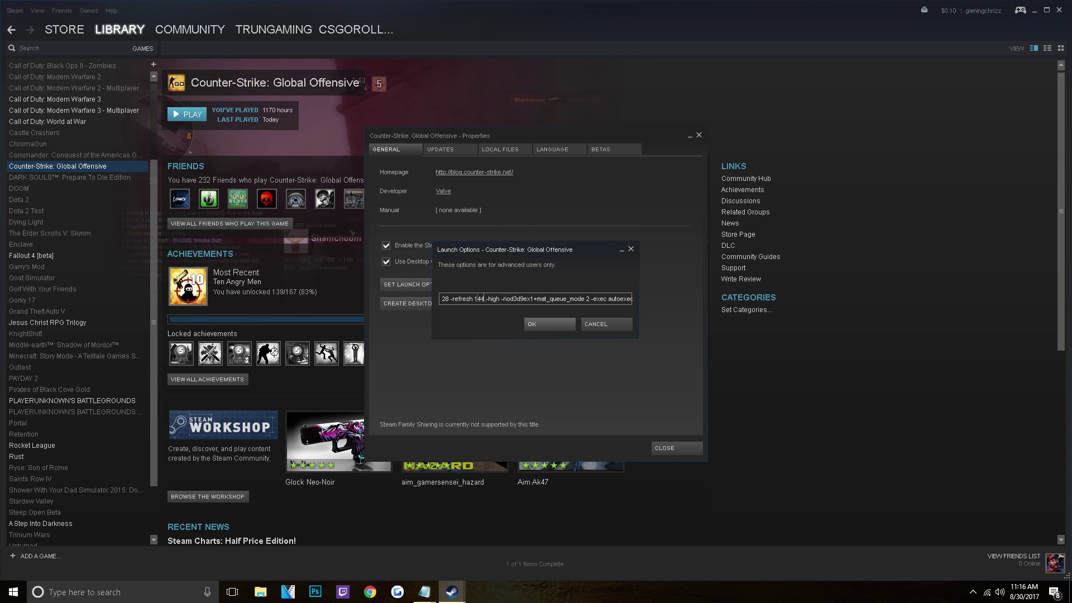
- Switch to the Notepad notes, place them over the game's properties, and go through the -freq and -high launch options
mouse_move(428, 577)
click(469, 520)
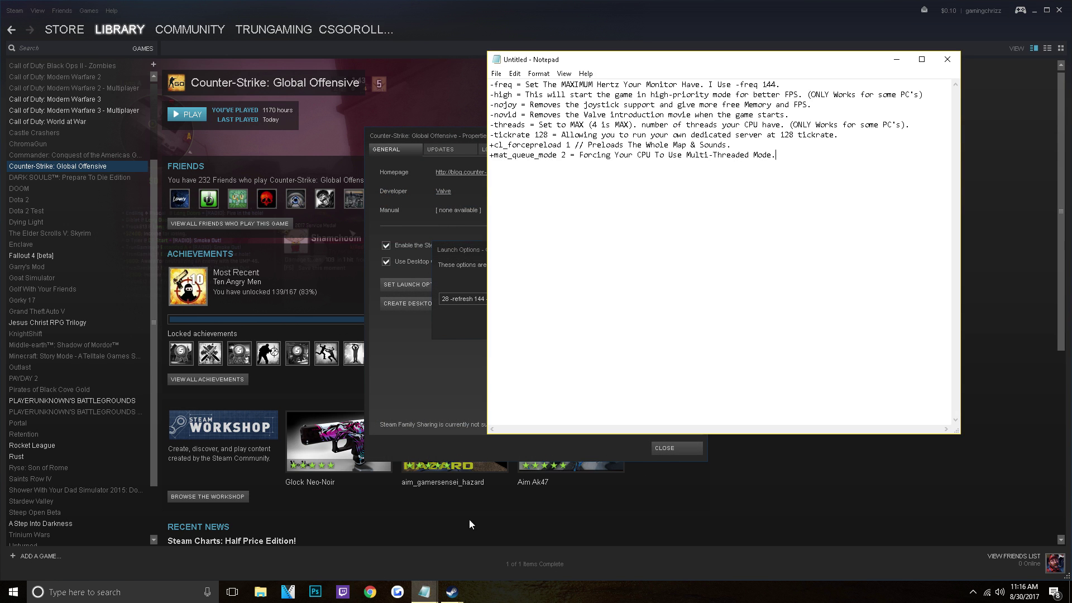
drag(543, 63, 445, 99)
click(438, 101)
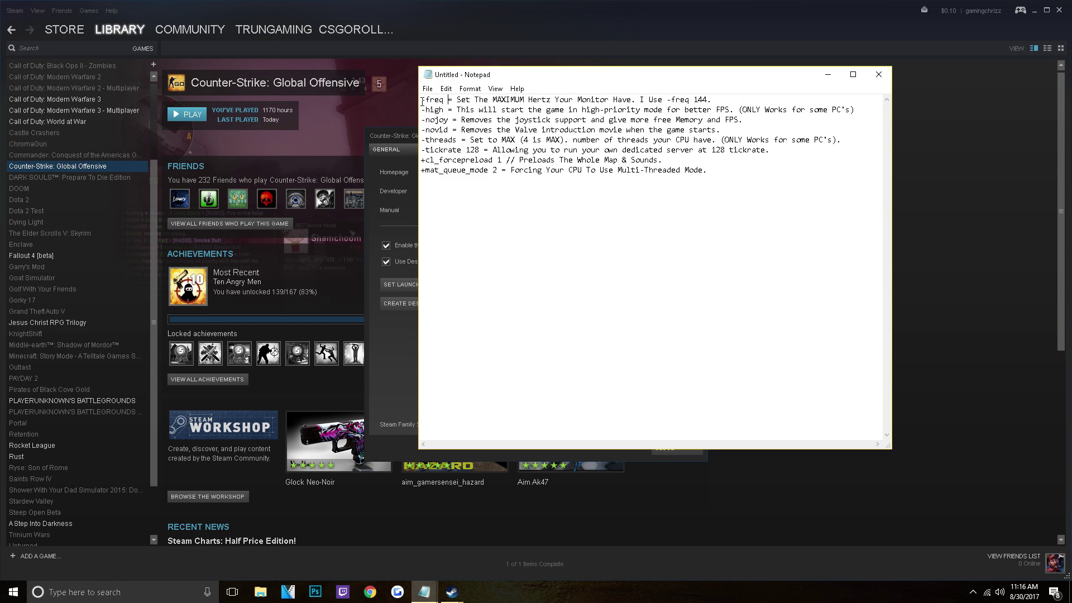
click(444, 101)
drag(667, 100, 707, 100)
mouse_move(422, 110)
mouse_down()
mouse_move(452, 110)
mouse_move(443, 109)
mouse_up()
- Go through the -tickrate 128, +cl_forcepreload 1 and +mat_queue_mode 2 launch options in the notes
drag(422, 149, 776, 148)
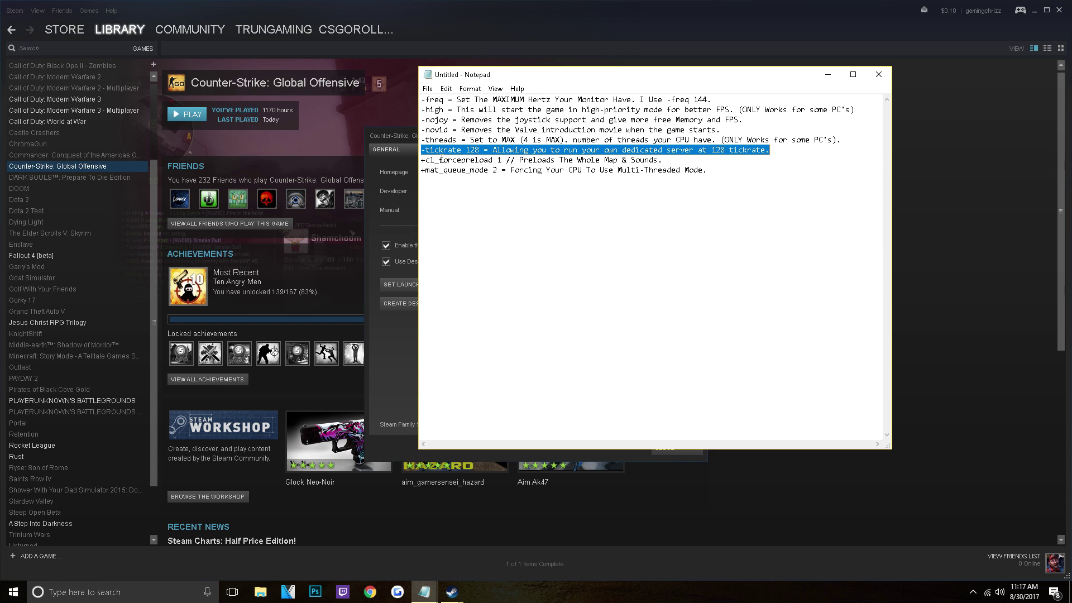
click(498, 161)
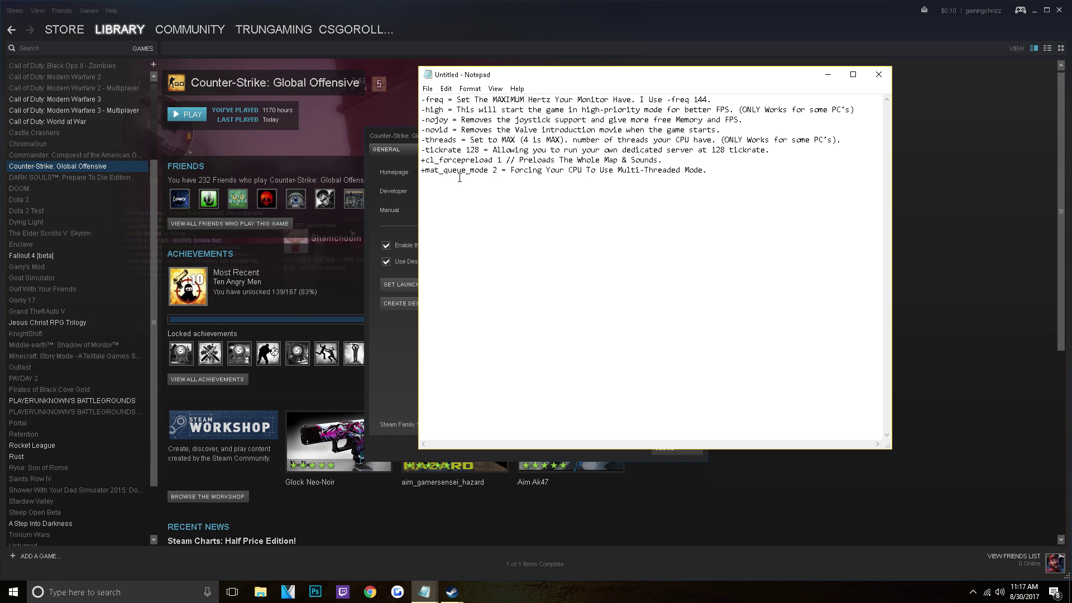
drag(421, 170, 514, 170)
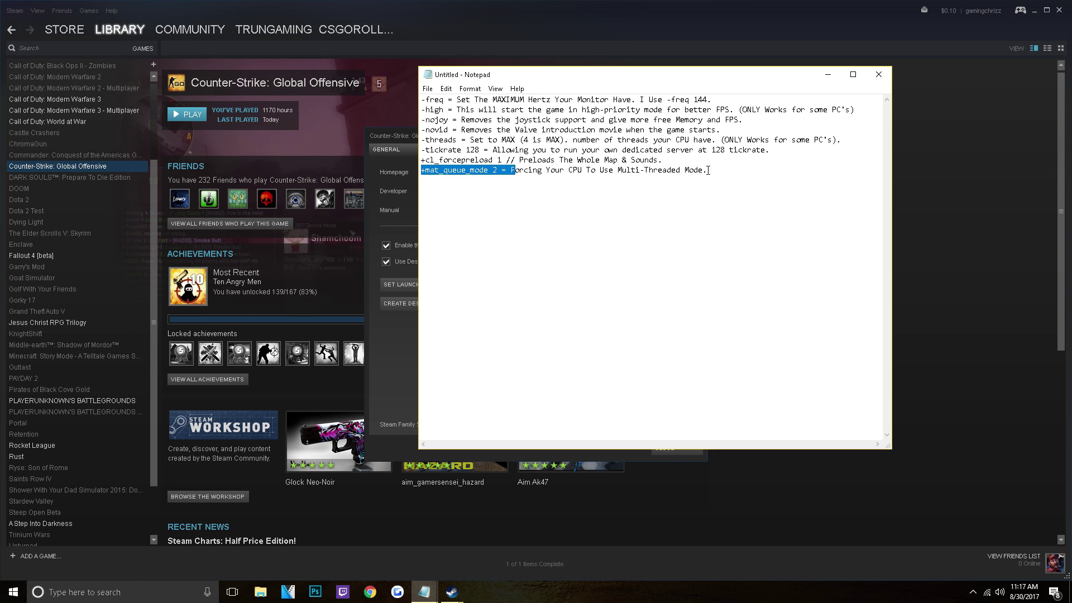
- Return to Steam, look over the launch options string again, and close the launch options and the game's properties
click(413, 222)
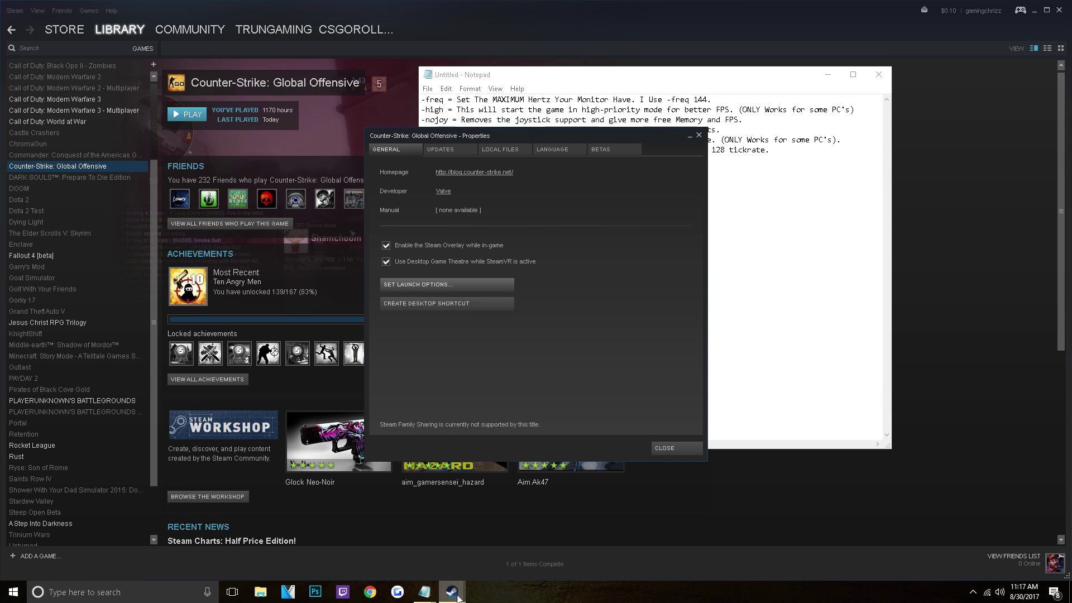
mouse_move(452, 591)
click(513, 563)
drag(518, 299, 433, 299)
click(550, 324)
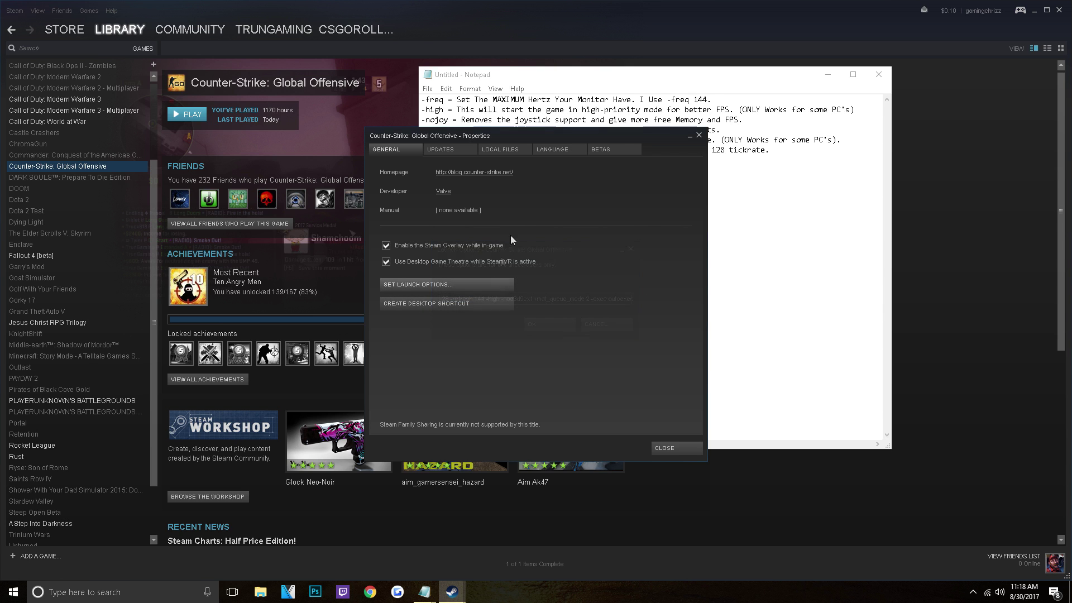
click(697, 135)
- Highlight the whole list of launch options in the Notepad notes, from -freq to +mat_queue_mode 2
click(568, 178)
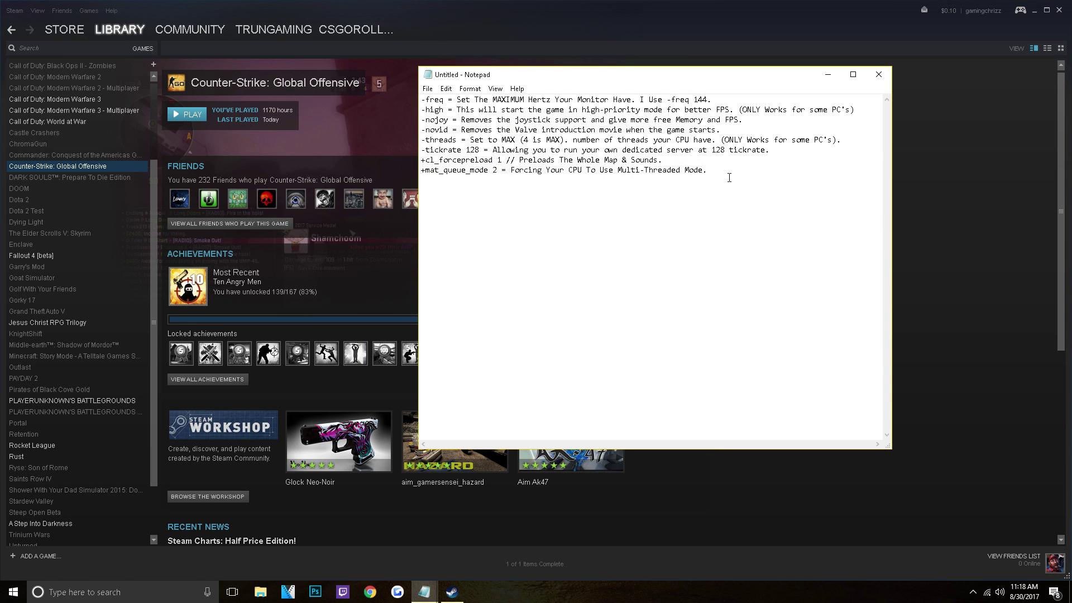
drag(729, 177, 405, 101)
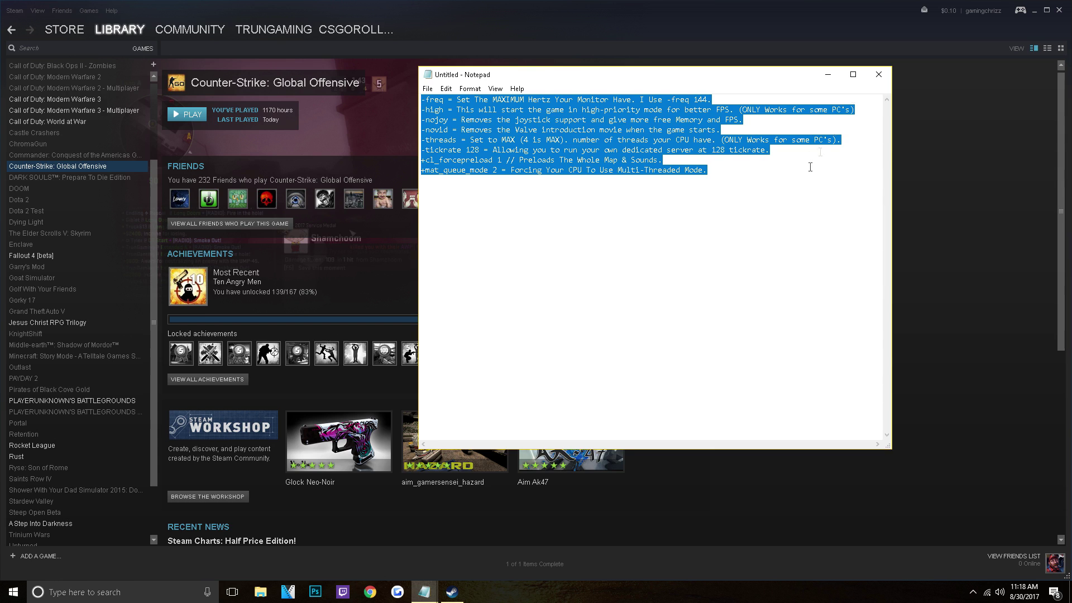
click(888, 73)
- Highlight the FPS config commands in the full Notepad notes, from cl_disablehtmlmotd to snd_mixahead
click(556, 301)
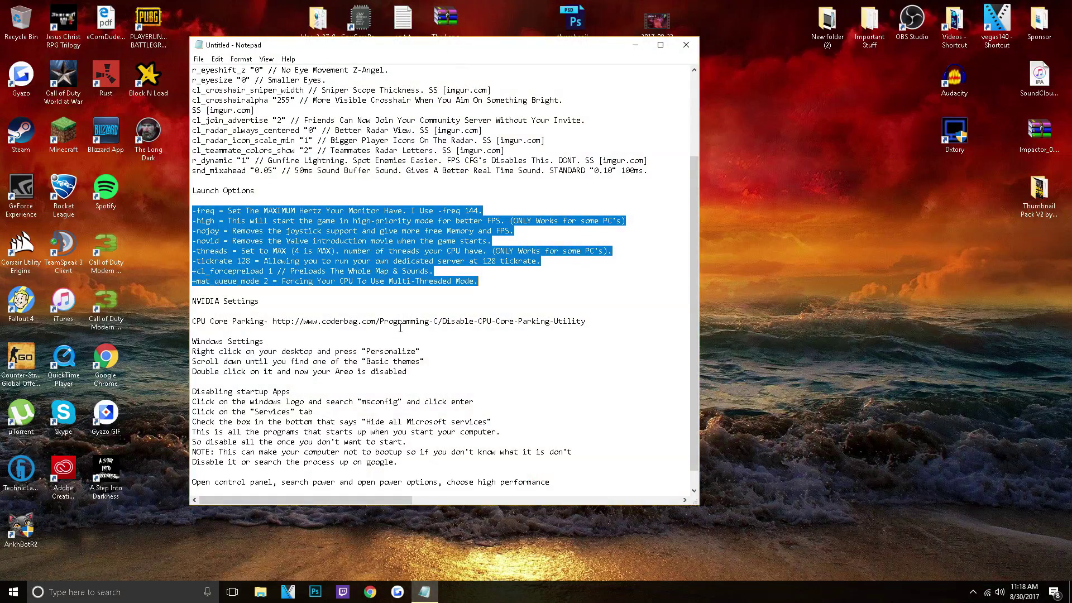
scroll(307, 155, up, 2)
drag(193, 90, 651, 288)
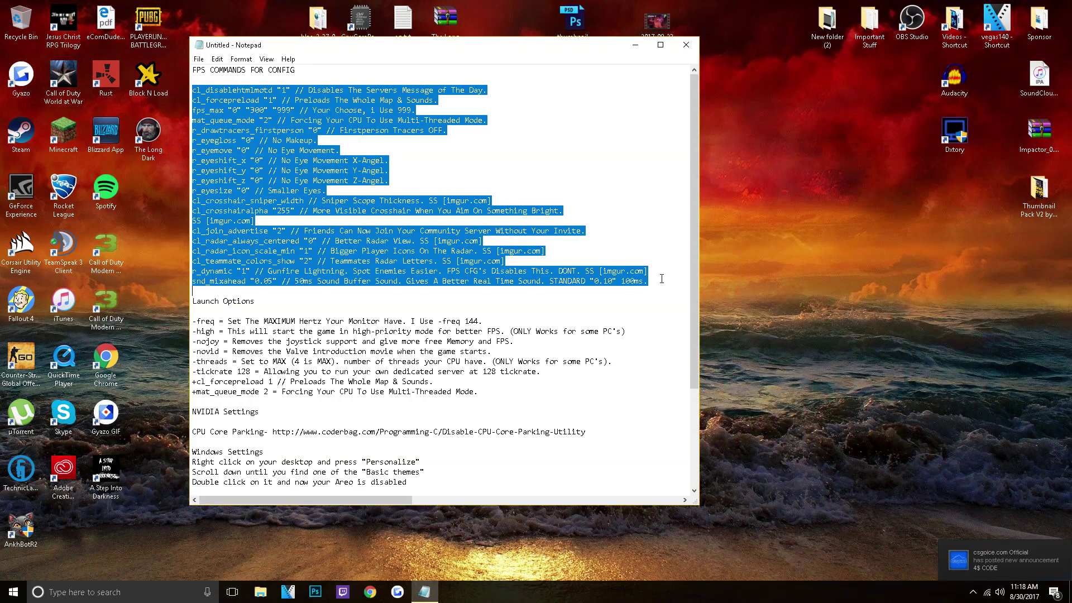
- Copy the FPS config commands from cl_disablehtmlmotd to snd_mixahead in the notes and minimize Notepad
click(661, 279)
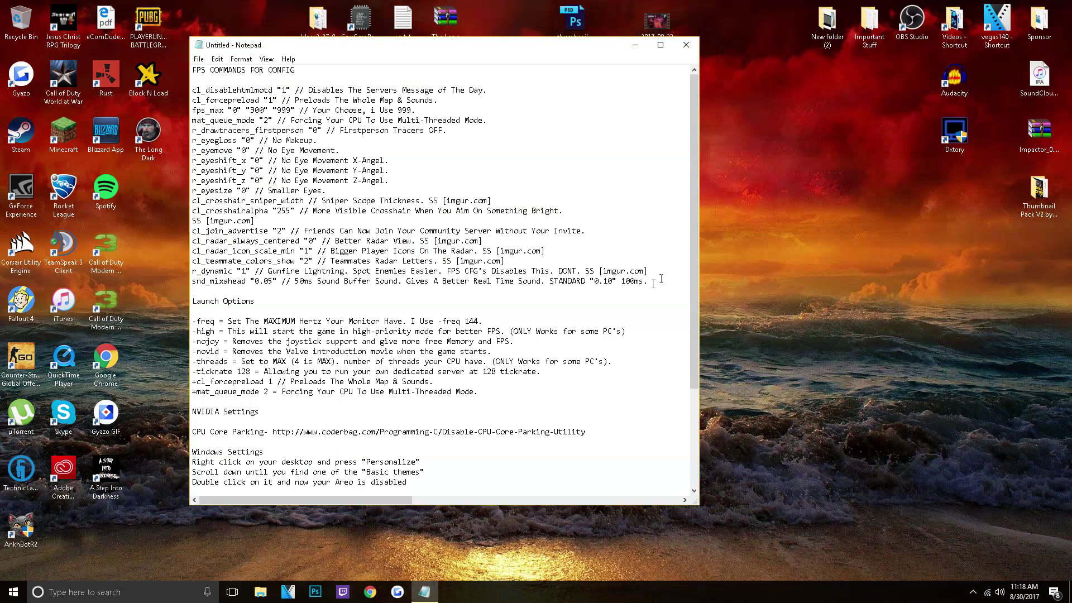
drag(660, 281, 71, 47)
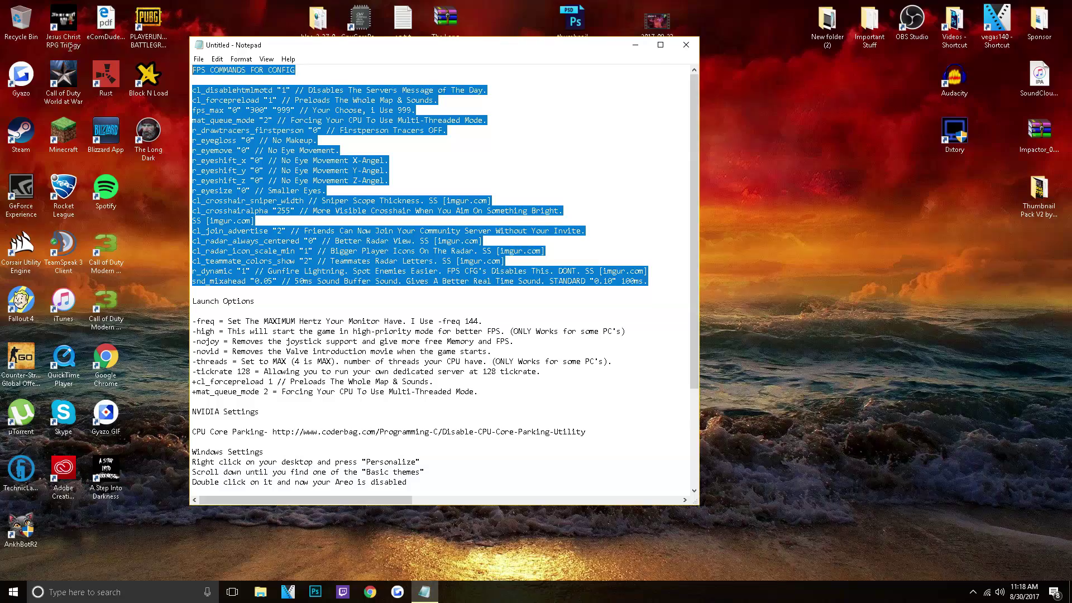
drag(649, 281, 185, 91)
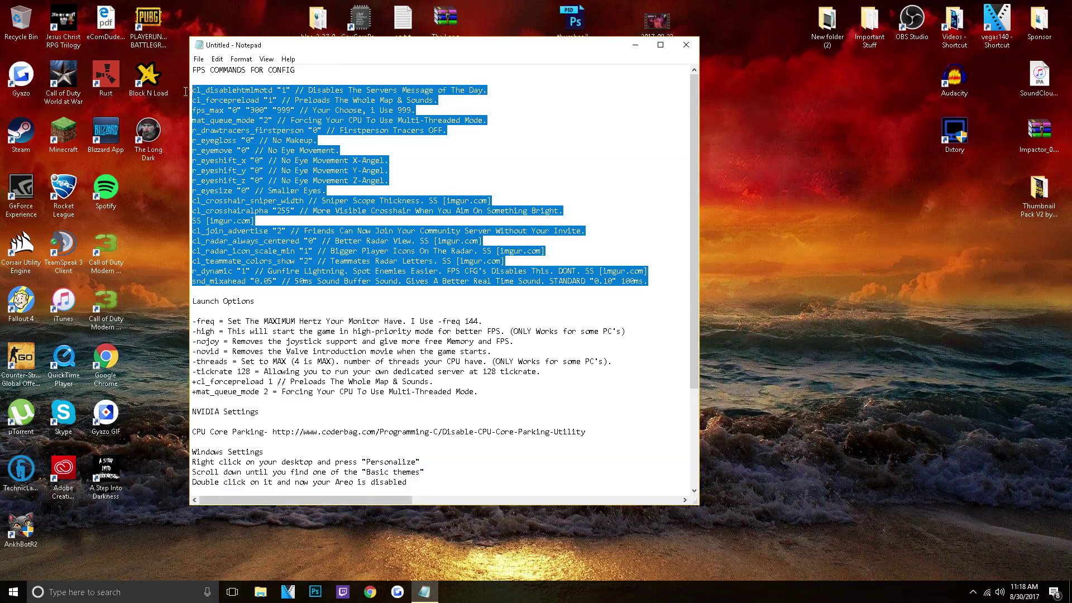
right_click(285, 121)
click(335, 170)
click(343, 281)
click(424, 590)
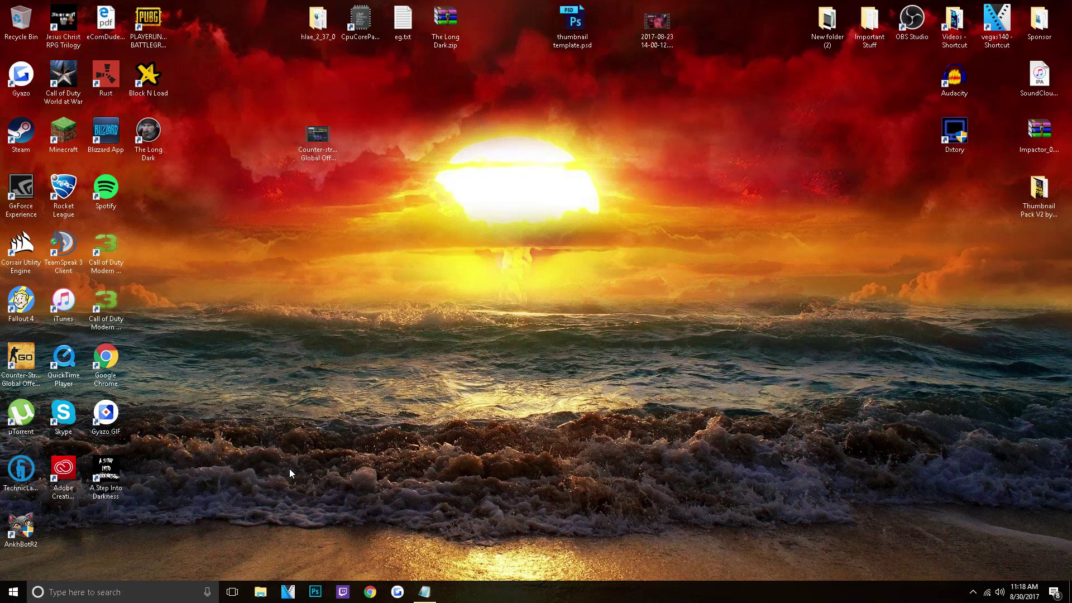
- Open File Explorer, go to the Program Files (x86) folder on the C: drive and maximize the window
click(262, 583)
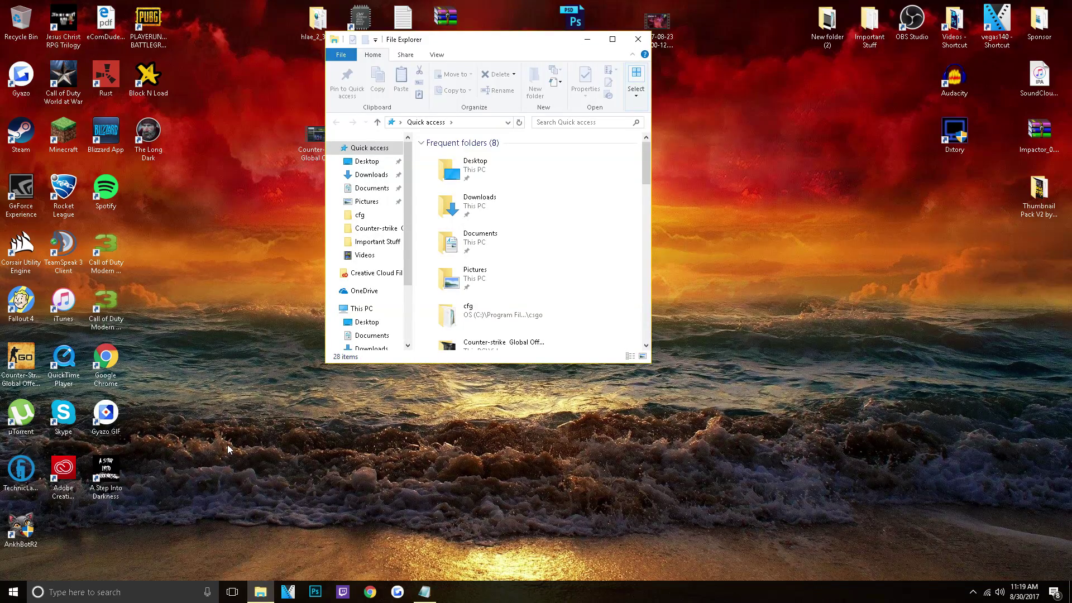
click(372, 217)
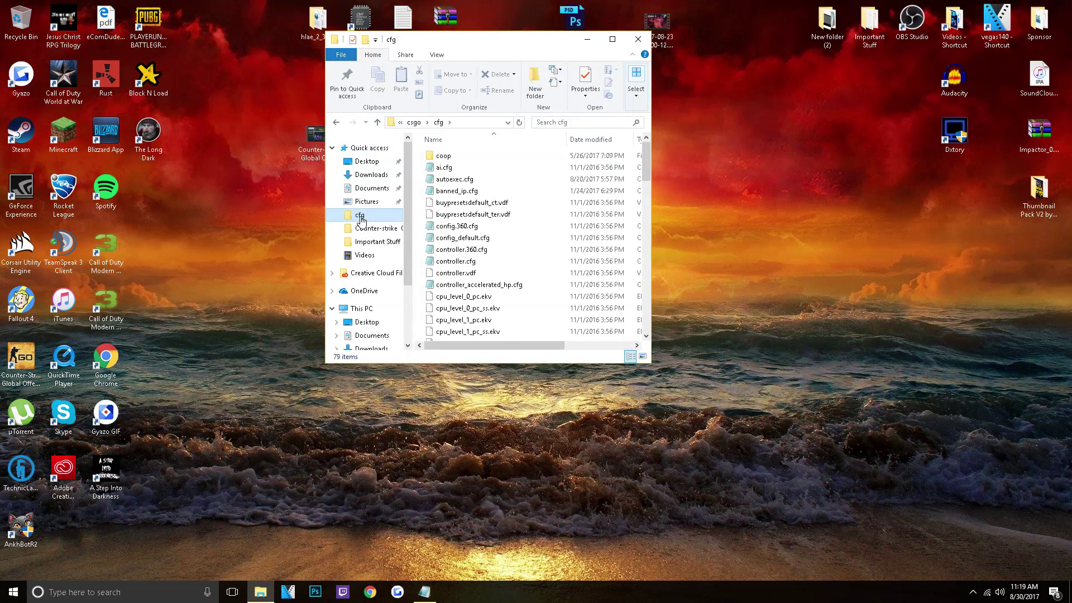
click(414, 122)
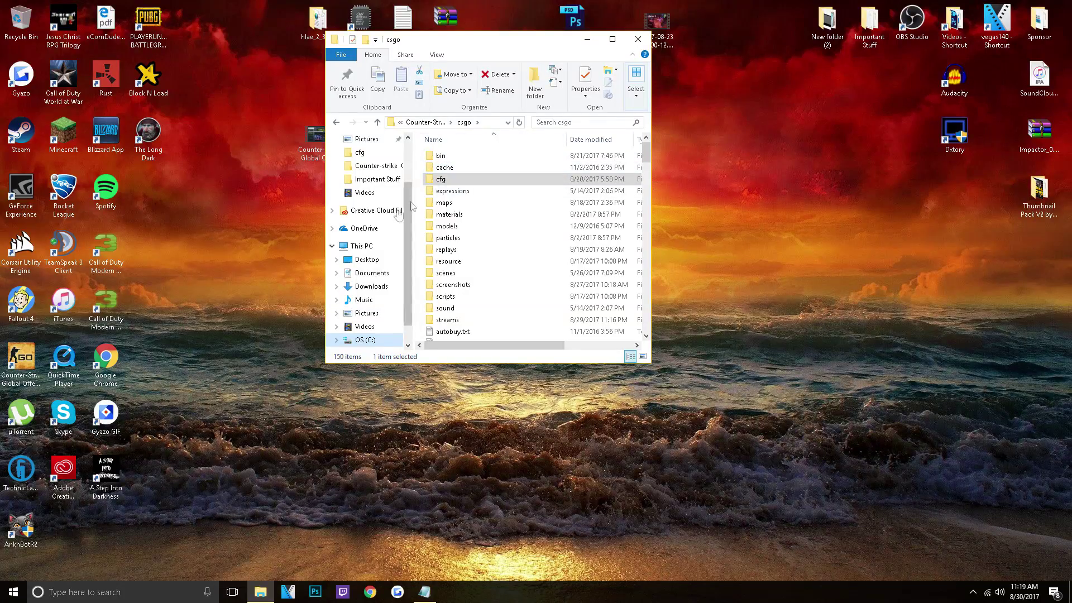
scroll(366, 240, down, 1)
click(366, 314)
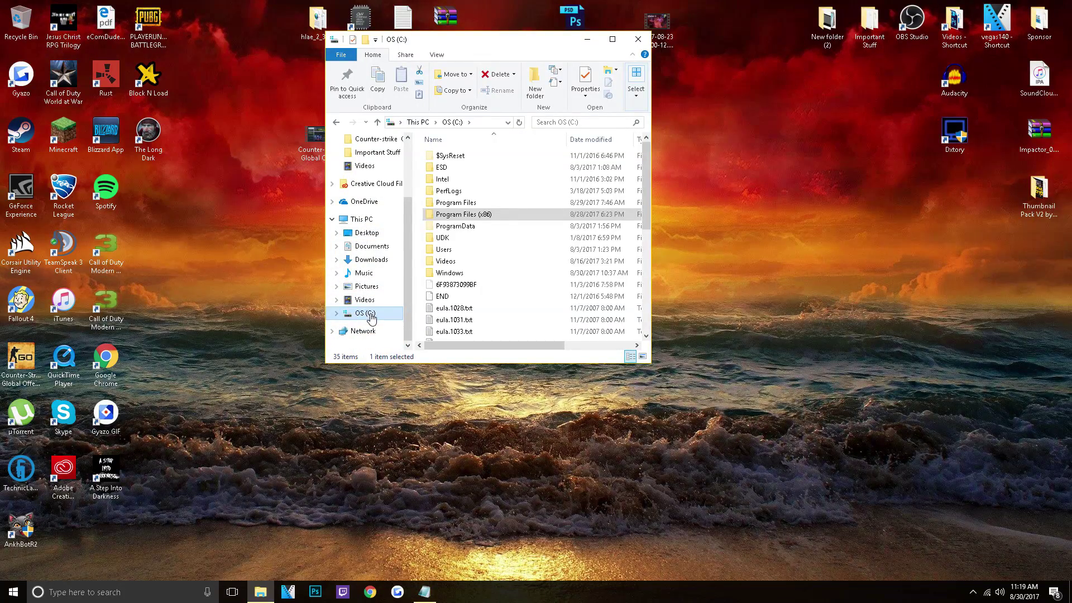
click(449, 217)
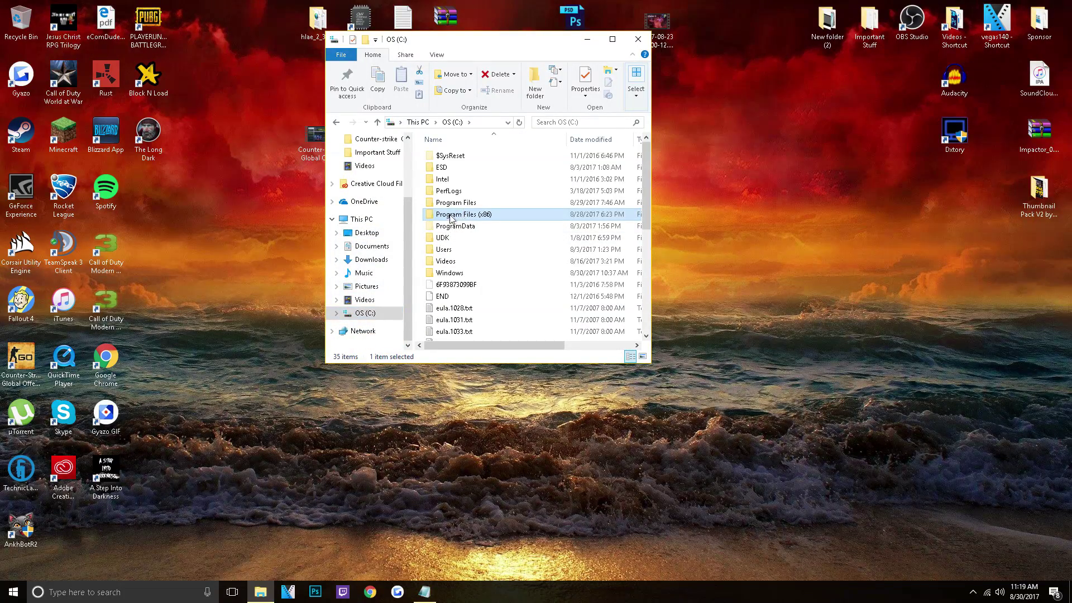
double_click(468, 216)
click(612, 39)
- Open the Steam\steamapps\common\Counter-Strike Global Offensive\csgo\cfg folder
scroll(140, 228, down, 2)
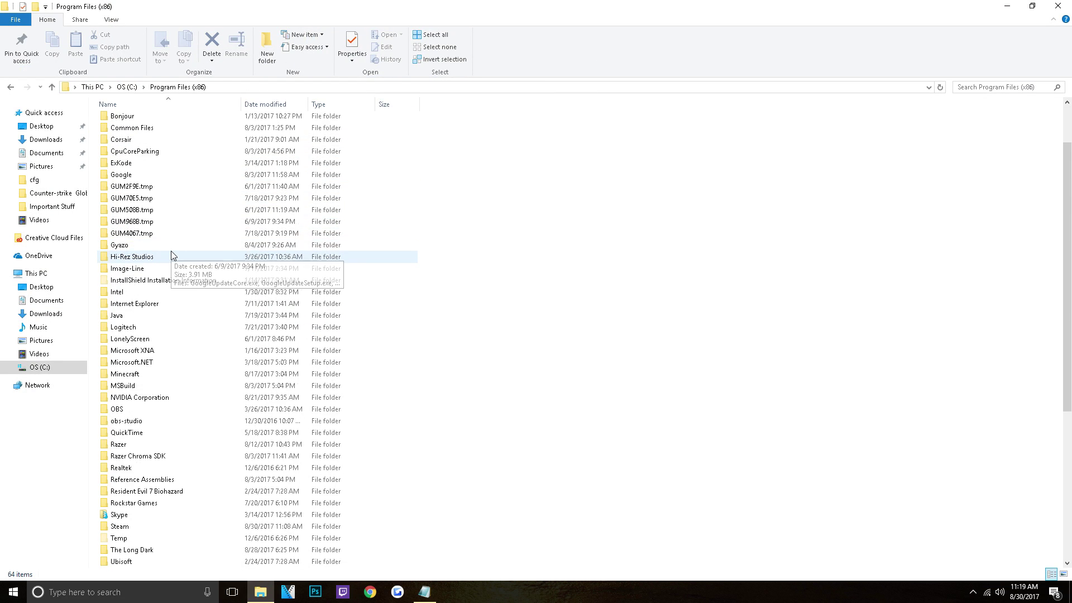
click(143, 514)
double_click(142, 527)
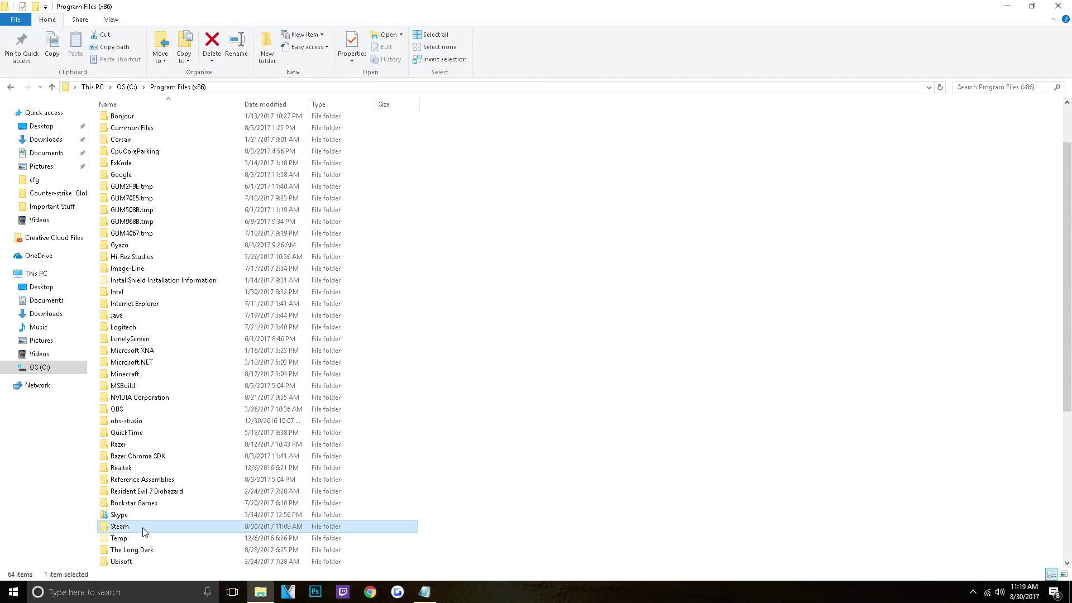
key(s)
double_click(148, 342)
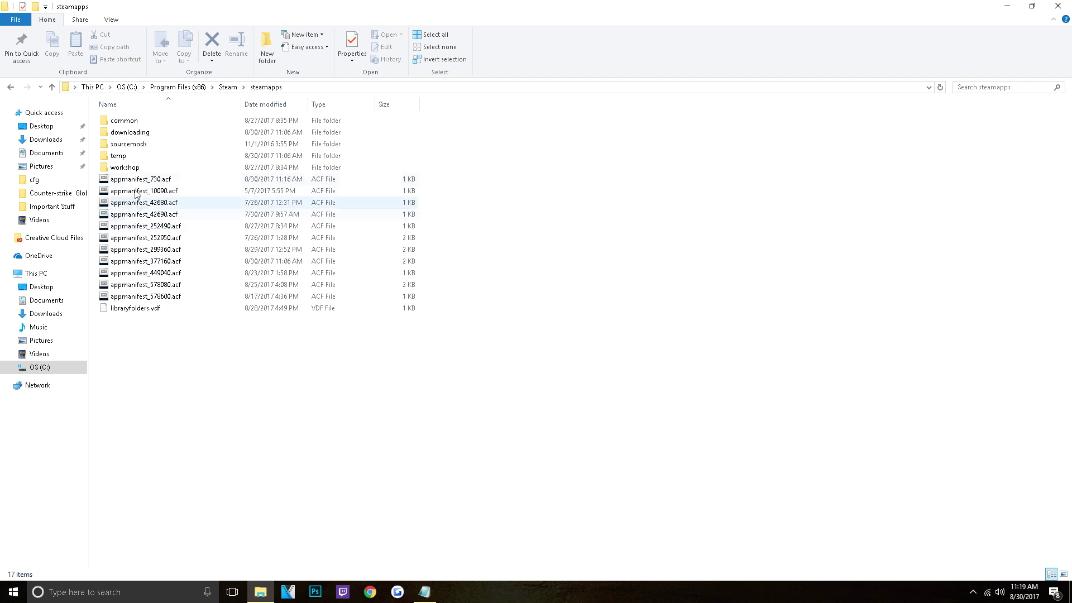
double_click(134, 120)
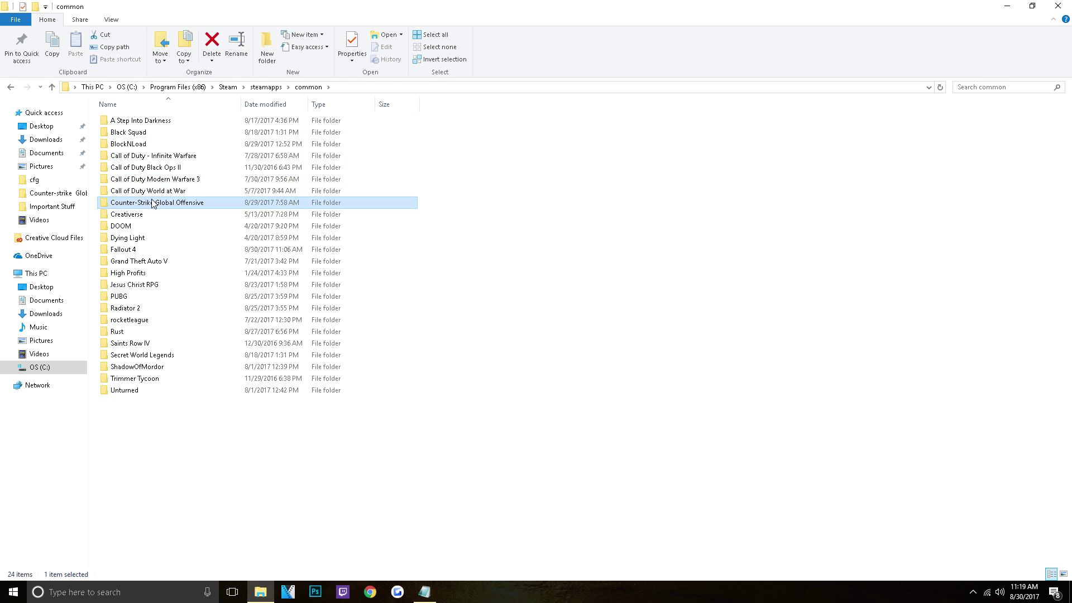
double_click(148, 202)
double_click(133, 134)
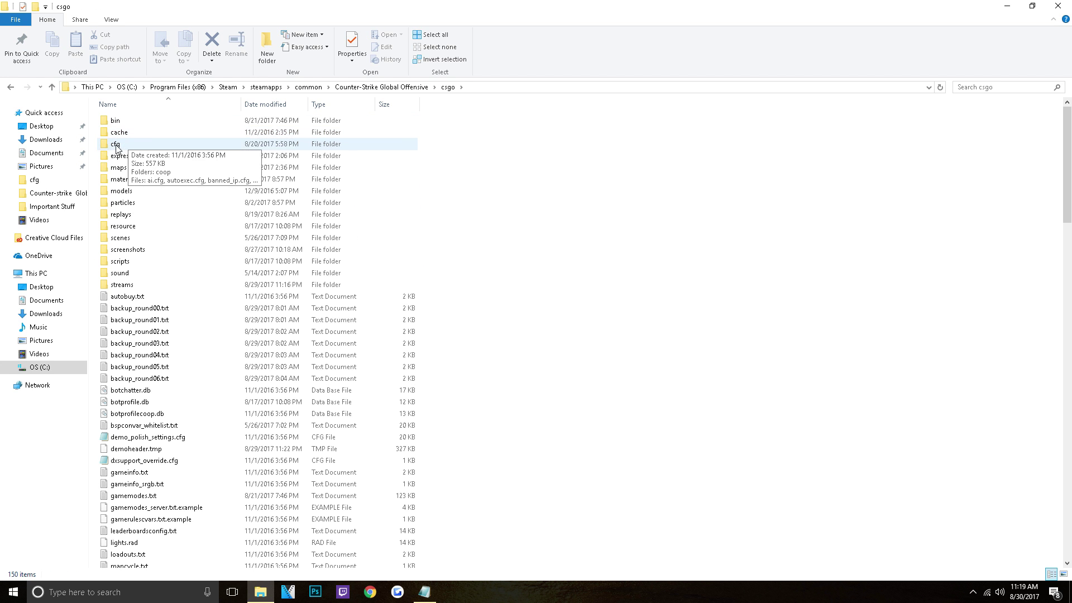
double_click(132, 144)
- Open autoexec.cfg, look over its commands from the start of the lines, close it and return to the desktop
click(141, 150)
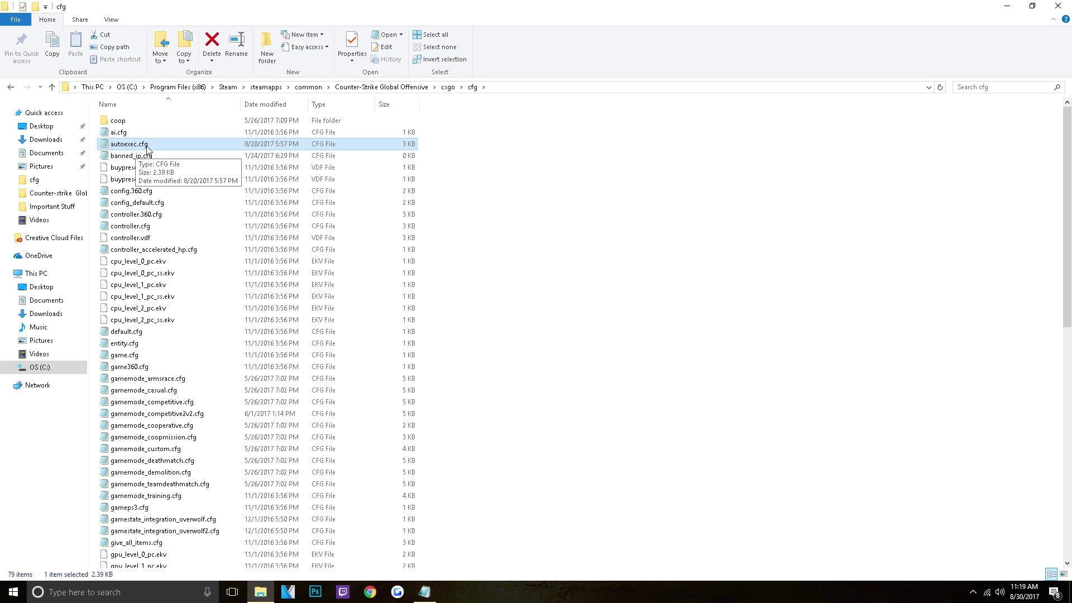
double_click(144, 145)
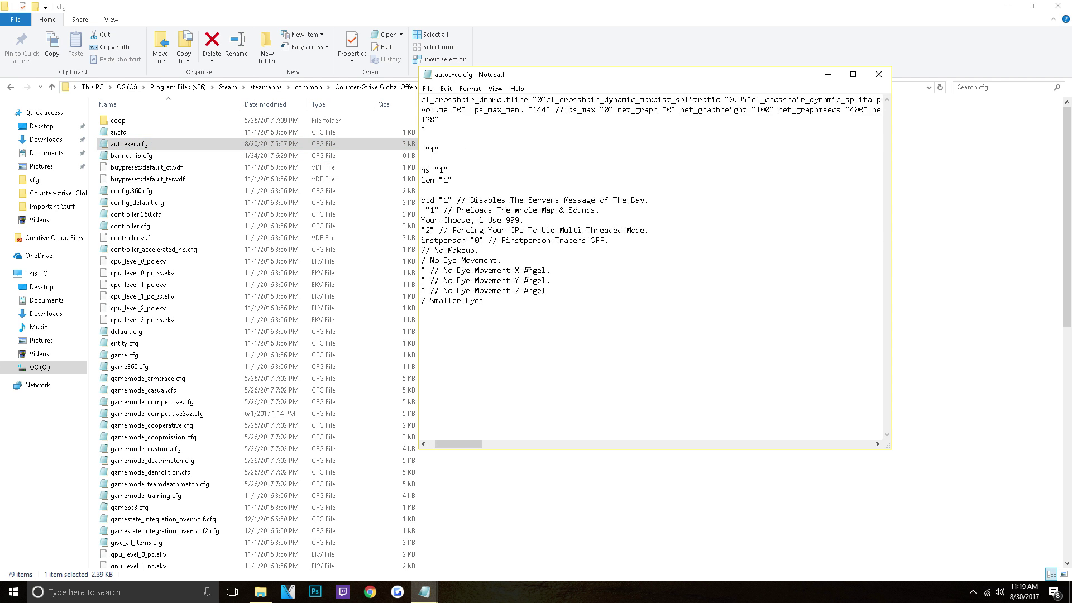
mouse_move(462, 437)
mouse_down()
mouse_move(820, 442)
mouse_move(443, 432)
mouse_up()
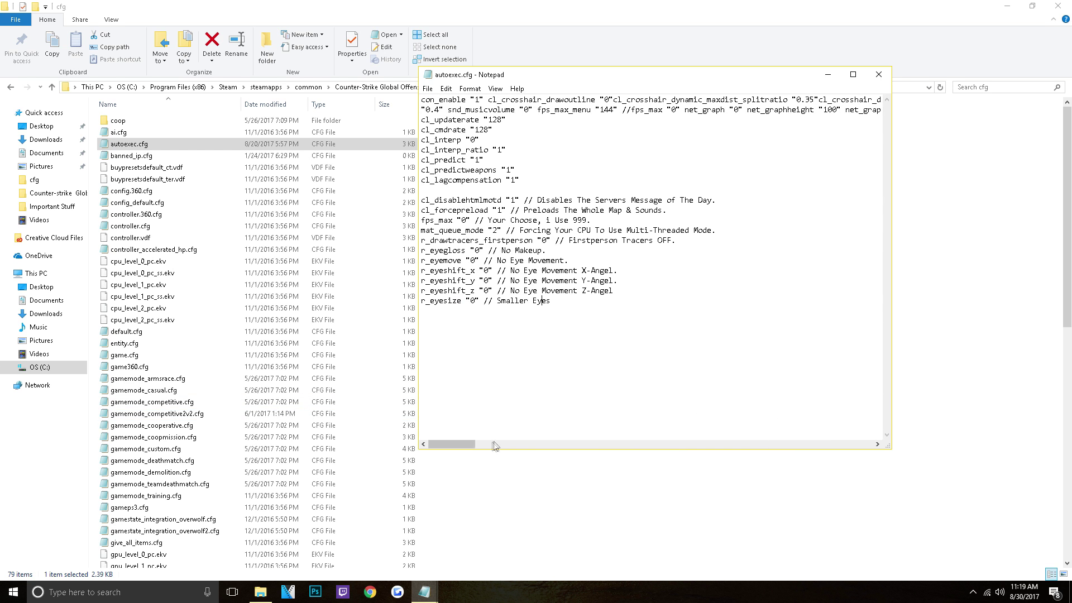
click(870, 82)
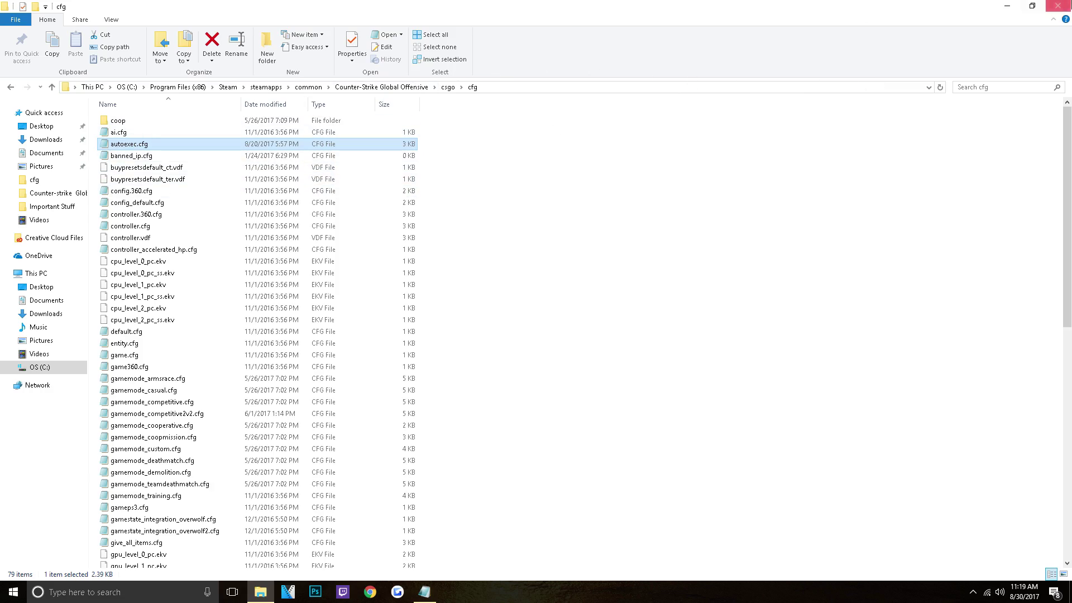
key(super+d)
- Launch CPU Core Parking Manager 3, open the new version's download page, and dismiss the update notice
click(423, 600)
click(424, 601)
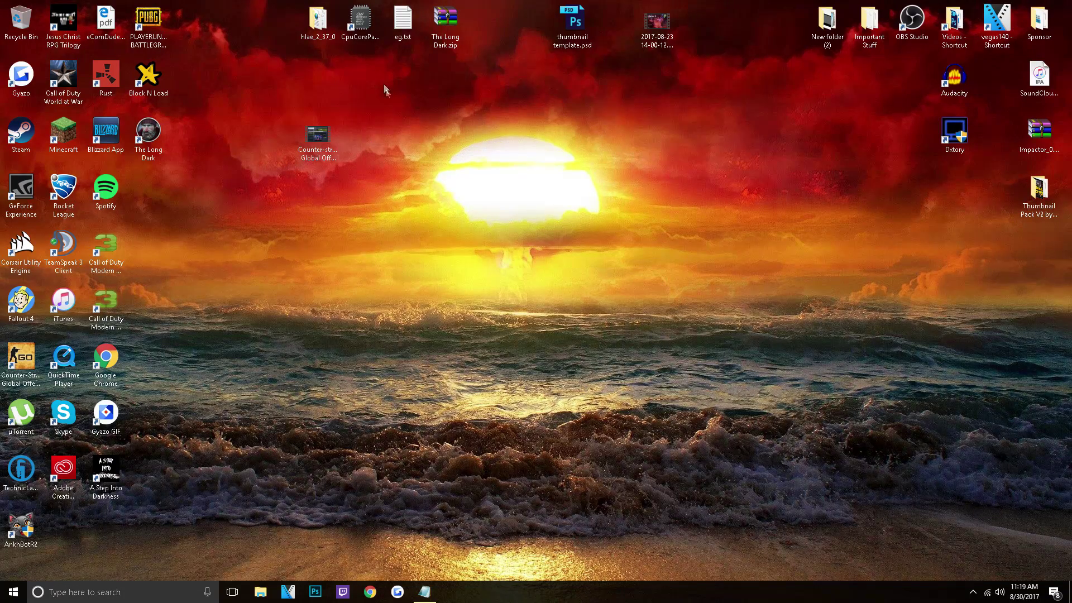
double_click(356, 25)
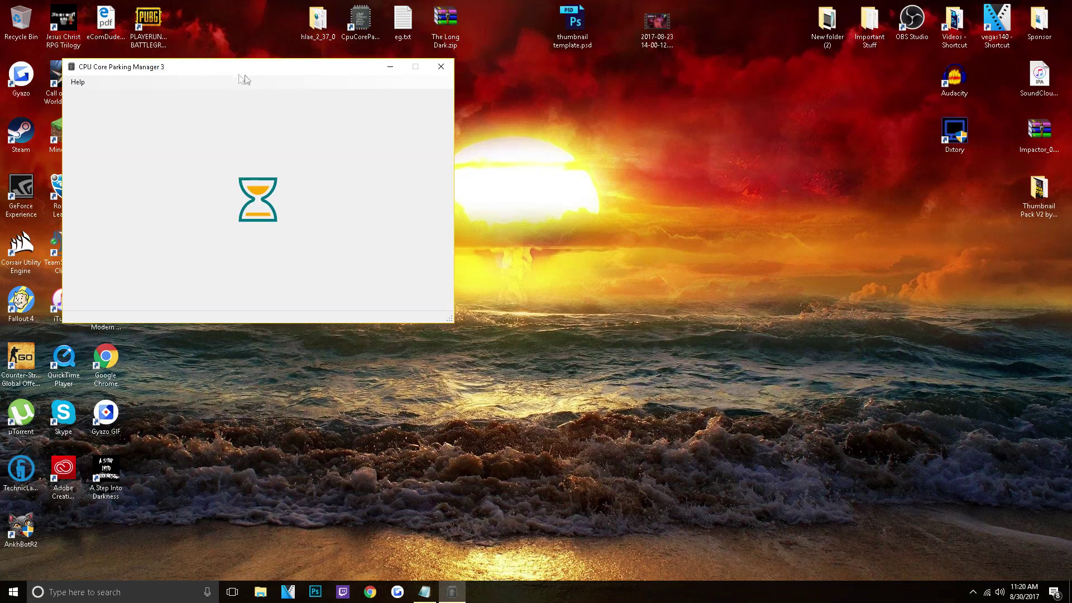
drag(239, 75, 294, 84)
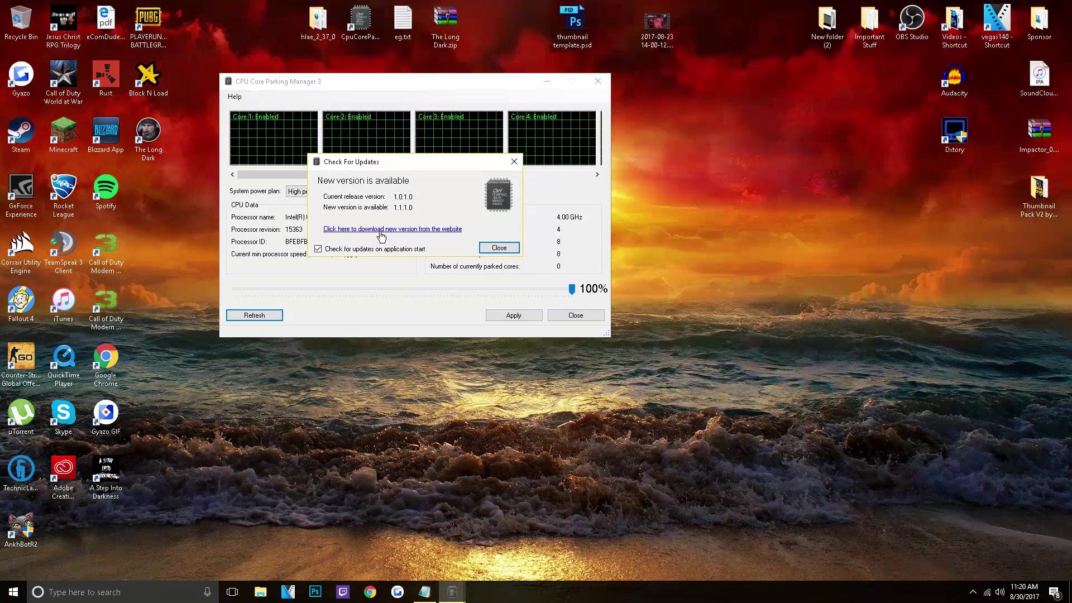
click(380, 231)
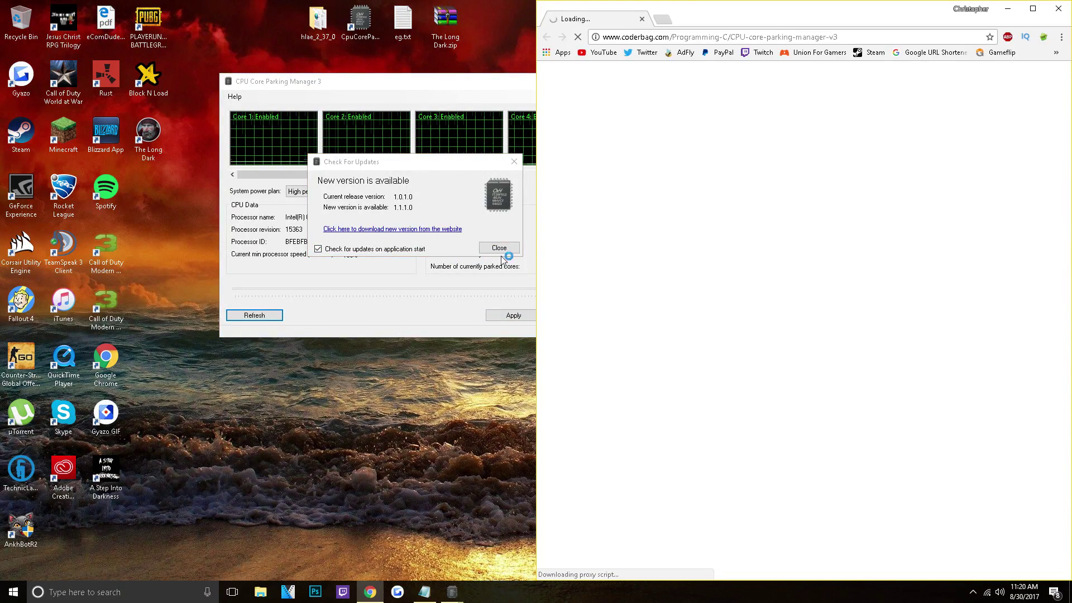
click(499, 247)
- Set the system power plan to High performance with core parking at 100% and apply the settings
drag(431, 78, 300, 84)
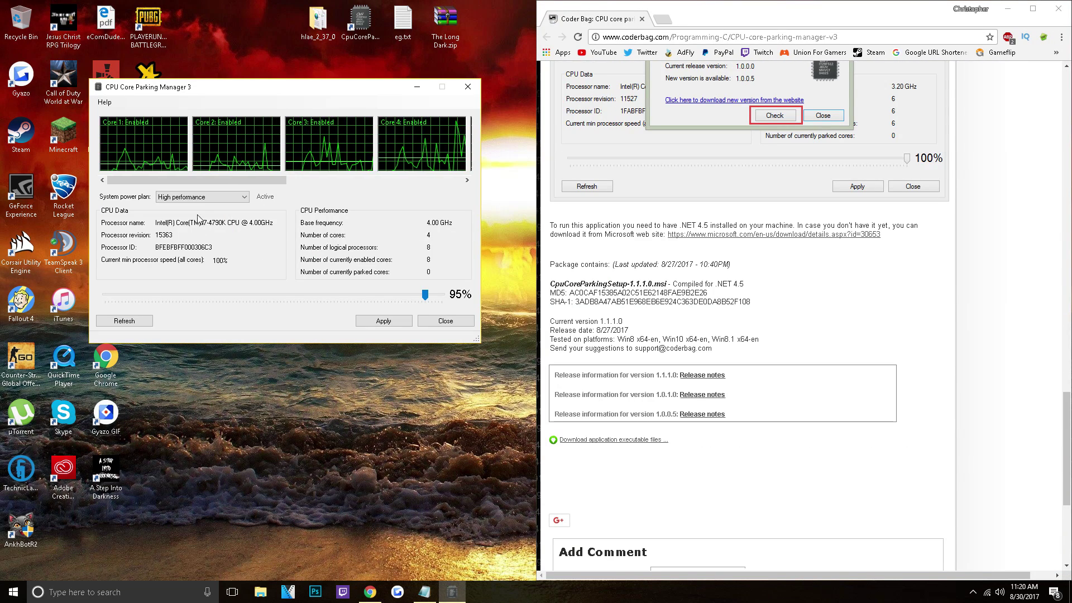
click(202, 197)
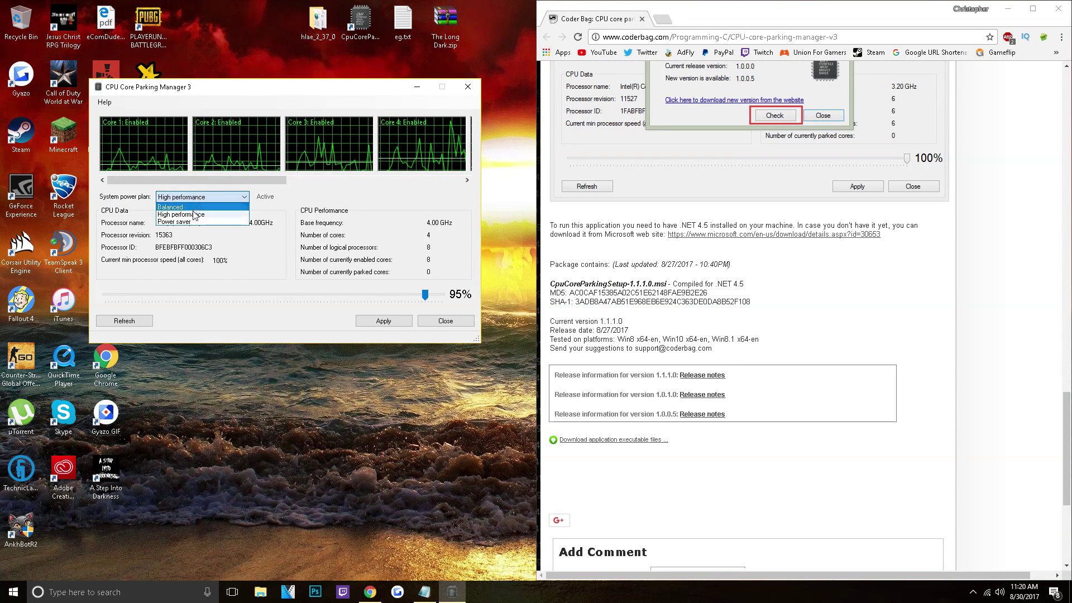
click(193, 218)
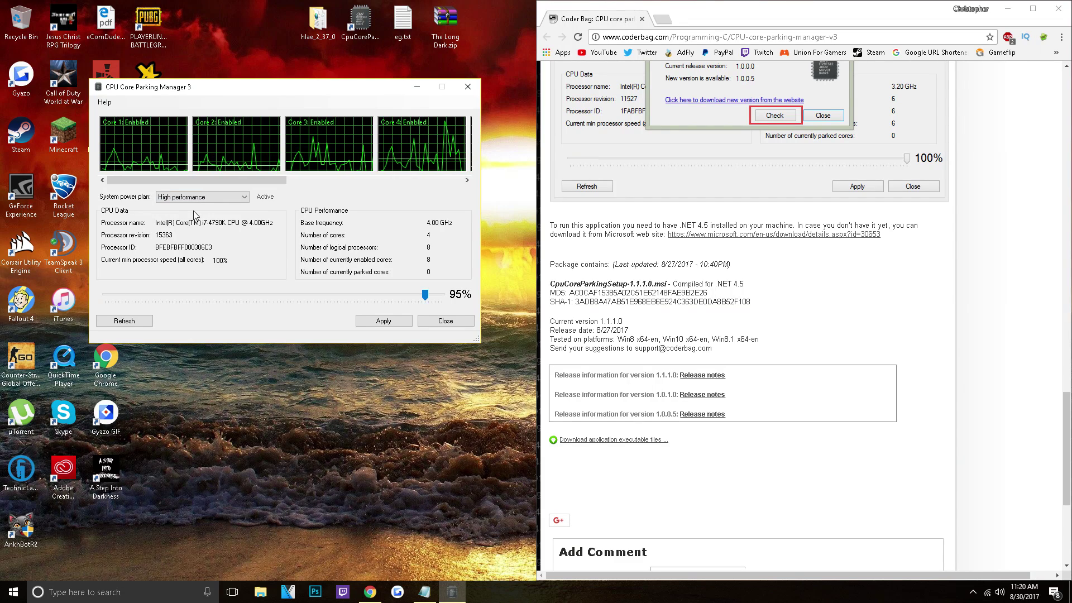
click(381, 323)
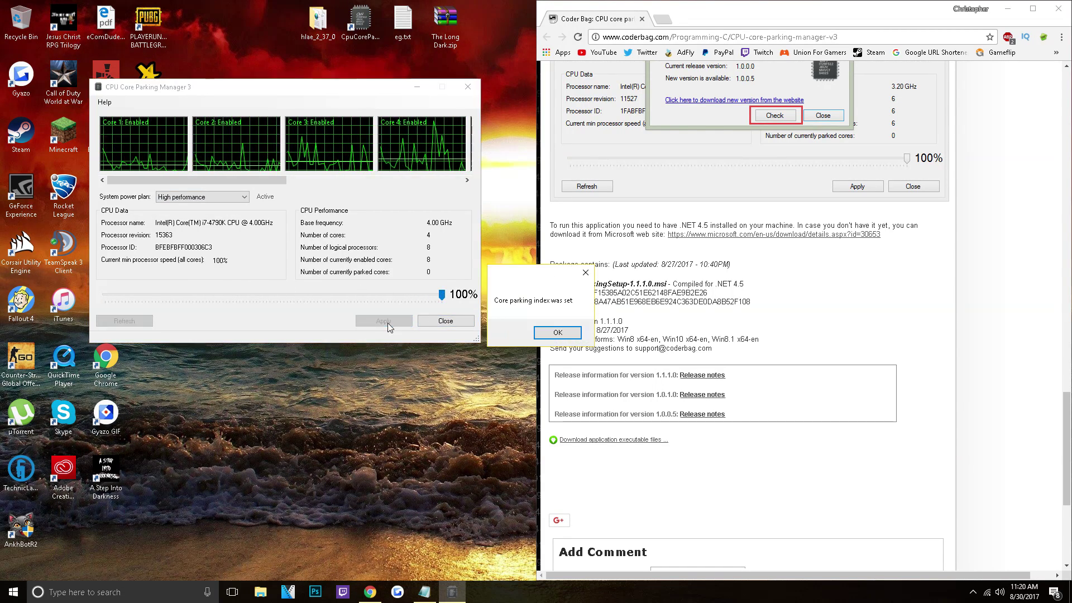
click(561, 336)
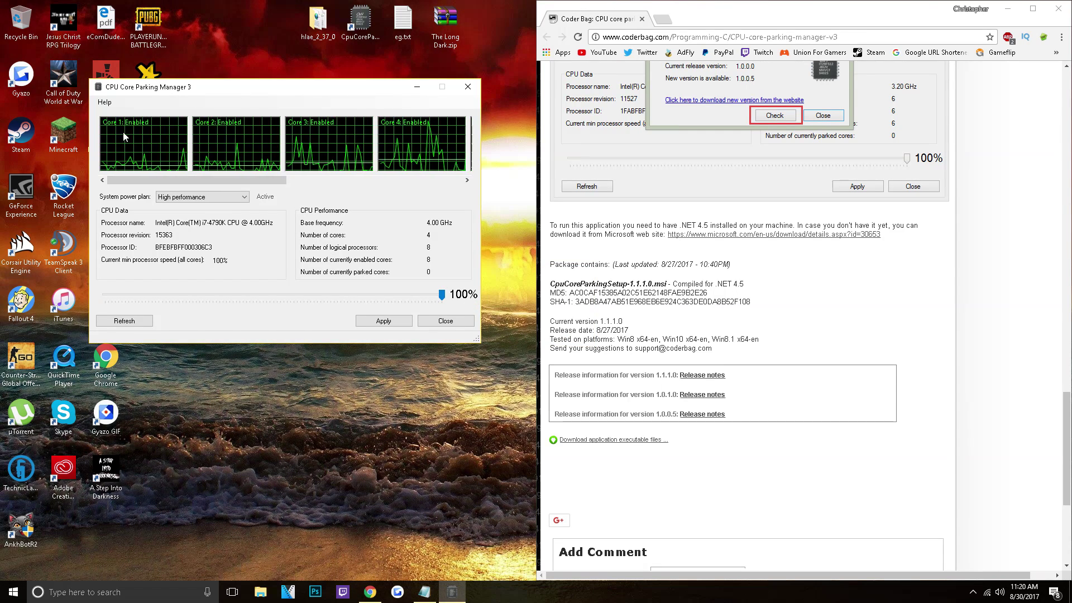
- Check the graphs of Core 5 to Core 8, close CPU Core Parking Manager and return to the desktop
drag(238, 177, 377, 186)
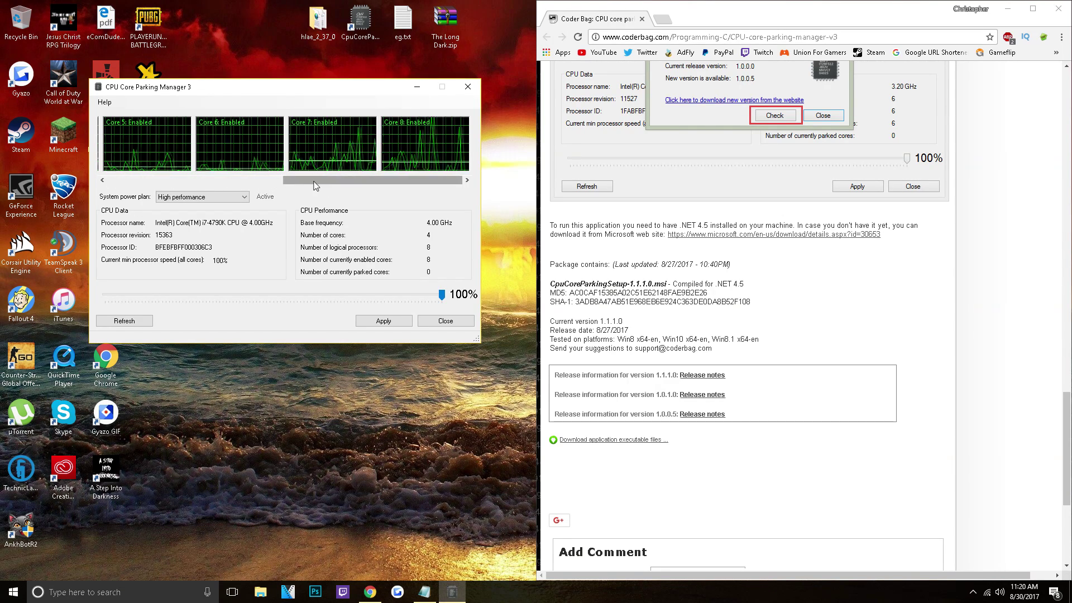
click(467, 88)
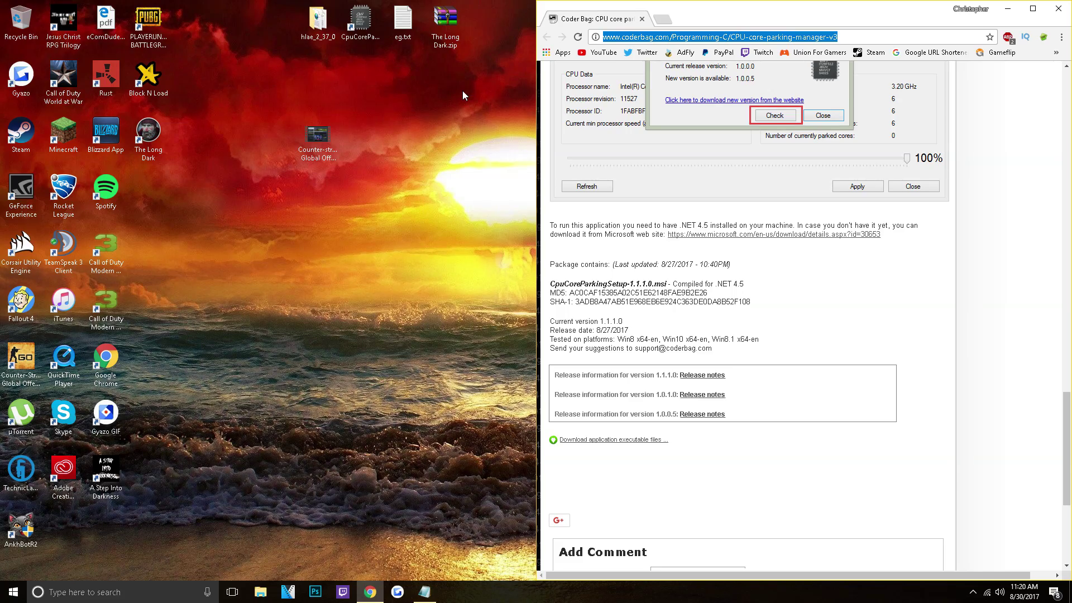
key(super+d)
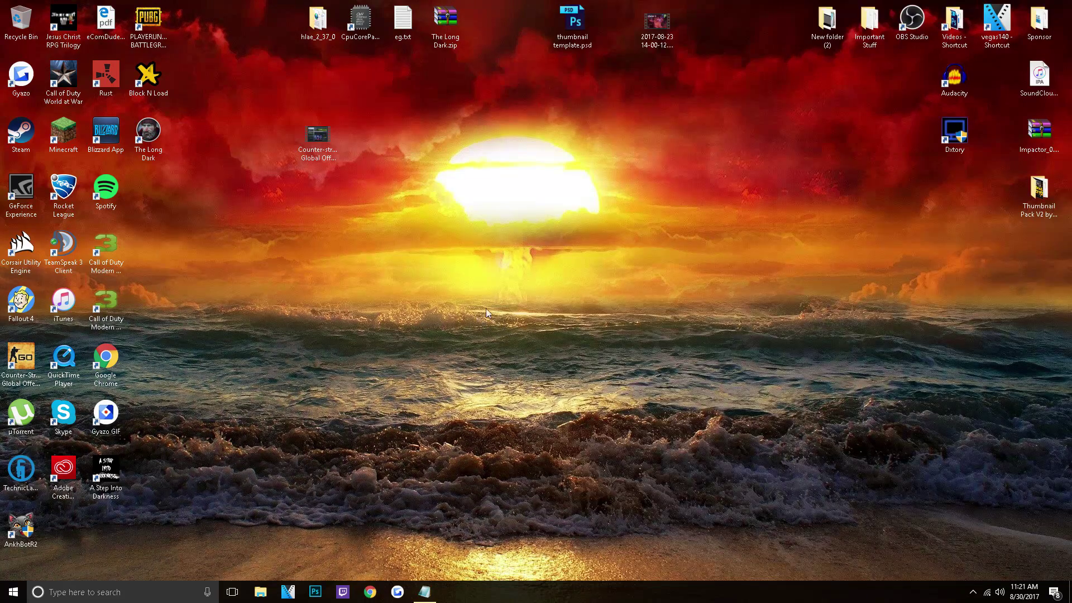
- Search Windows for msconfig, open System Configuration and show its boot settings
click(99, 589)
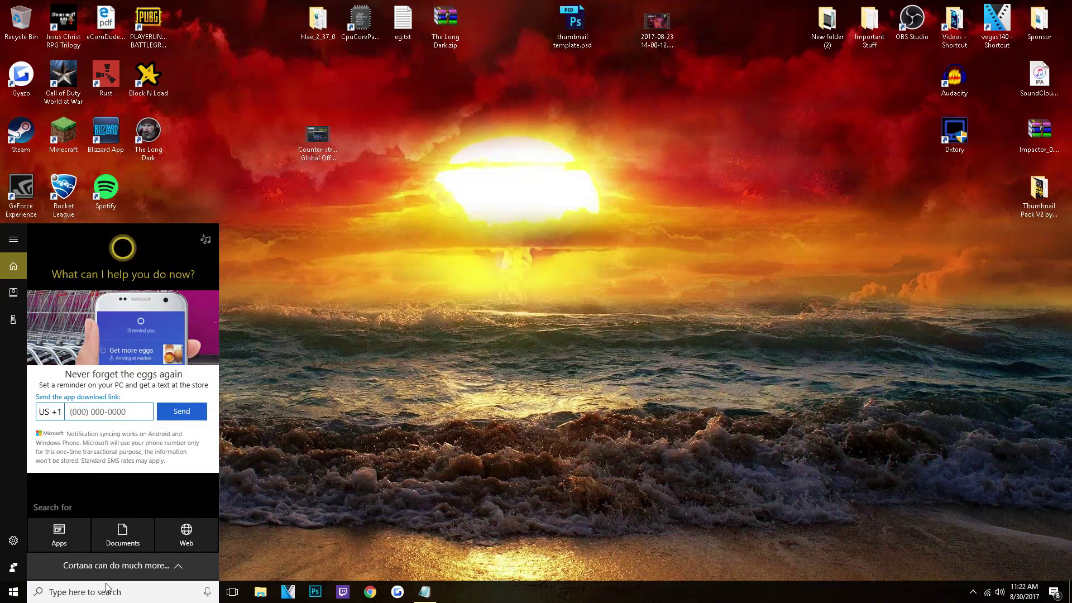
text(msx)
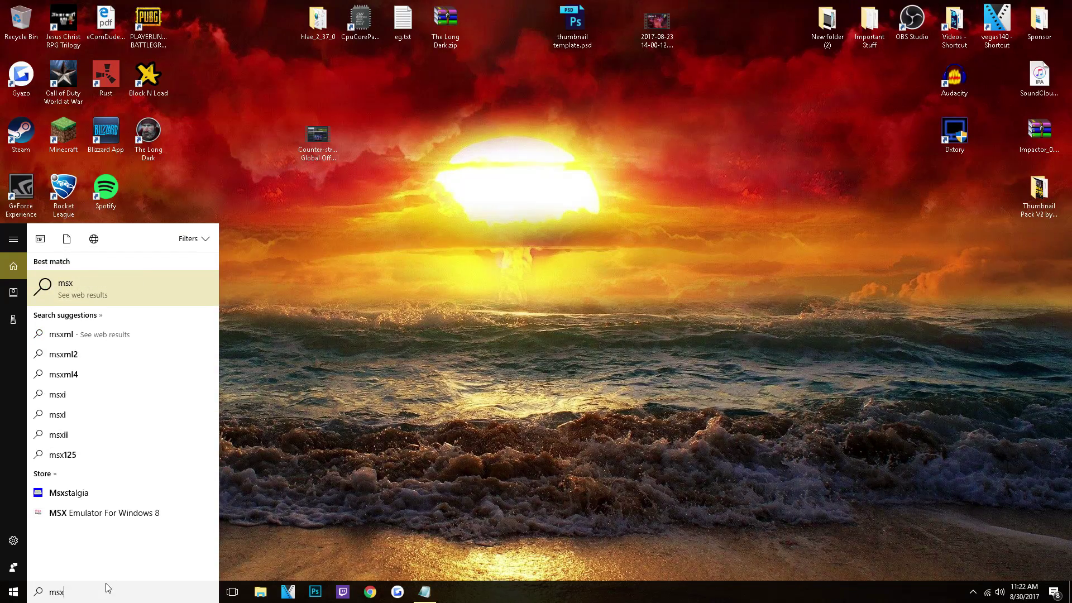
text(config)
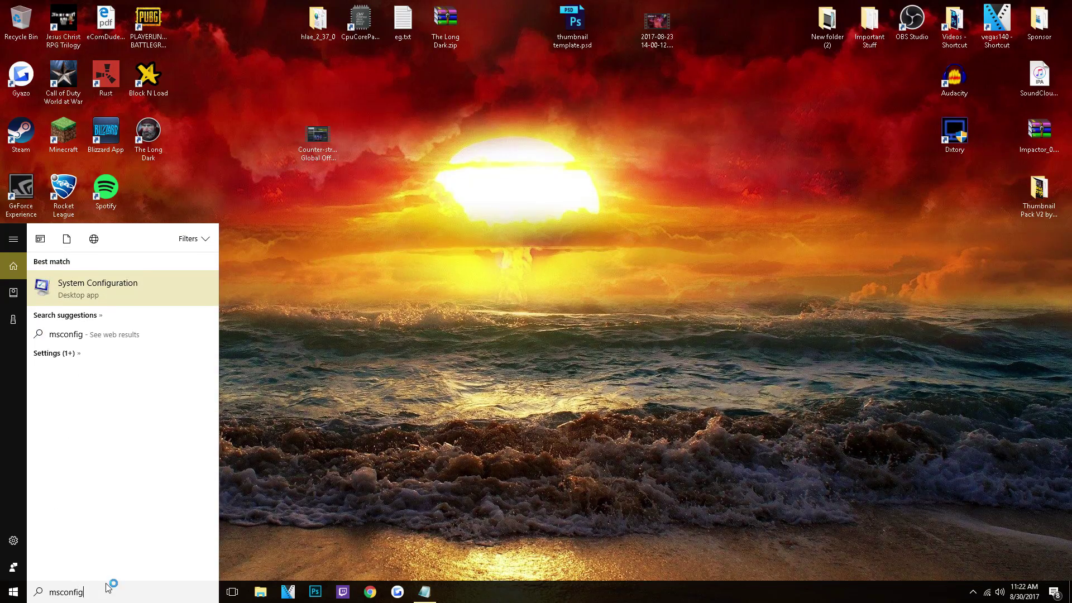
key(Return)
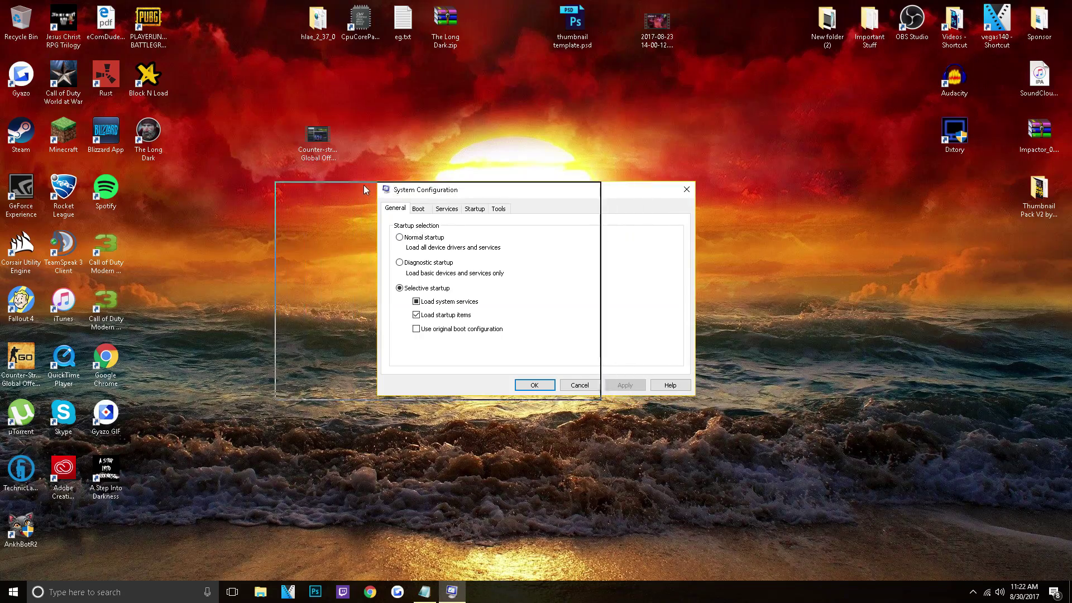
click(263, 211)
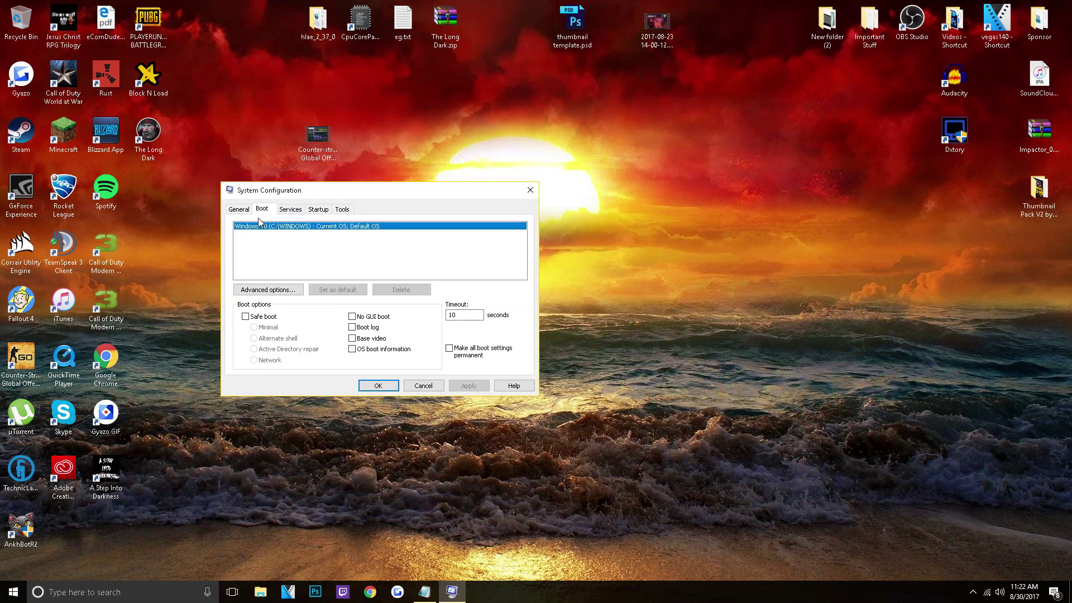
- Hide all Microsoft services in System Configuration's services list and review the remaining third-party services and background tray apps
click(288, 214)
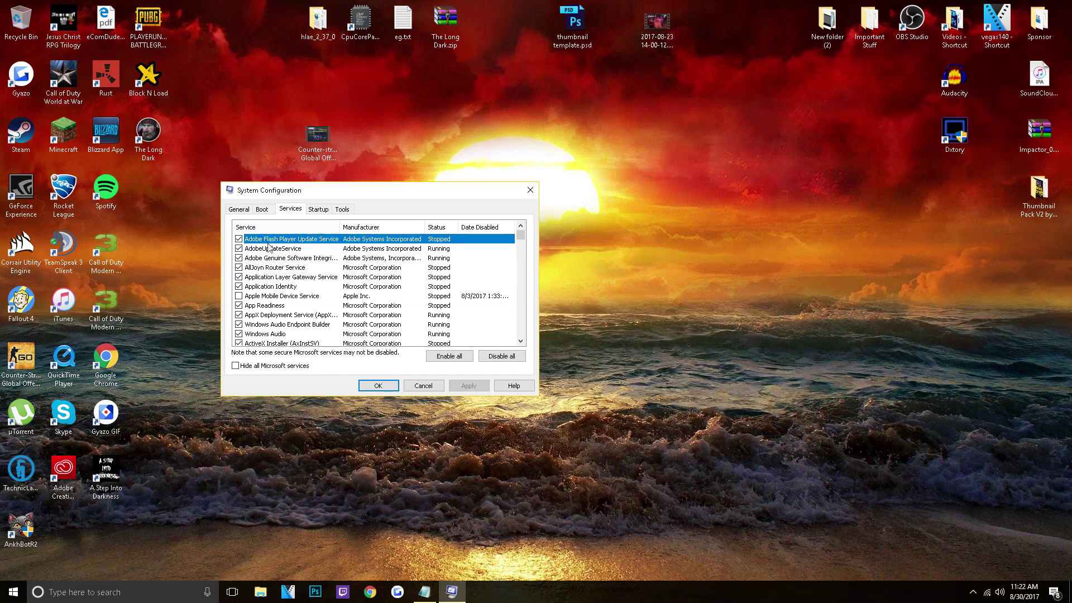
click(246, 368)
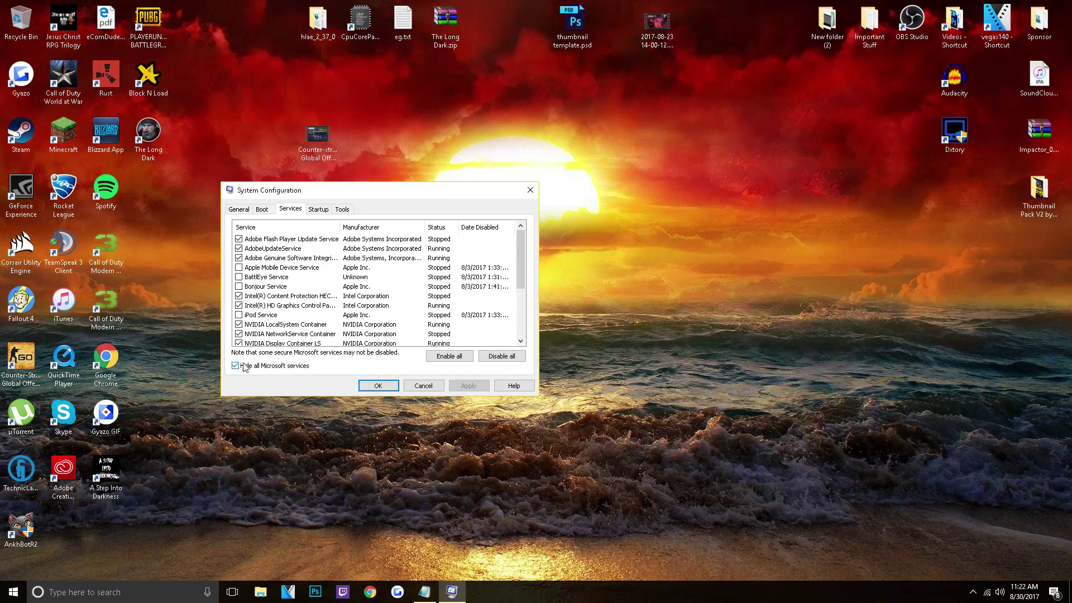
scroll(274, 252, down, 3)
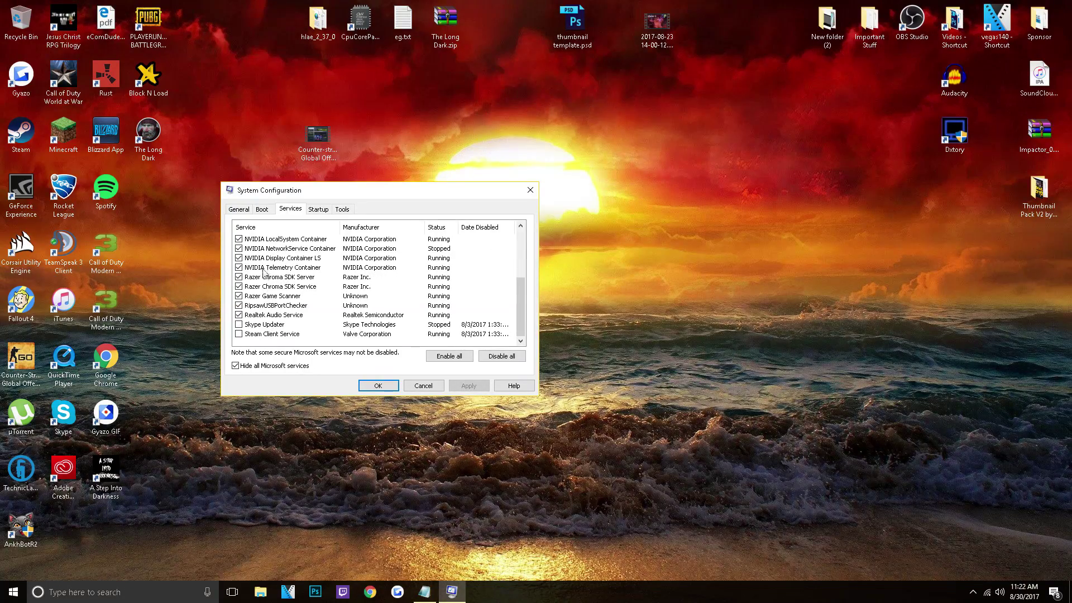
scroll(260, 257, up, 3)
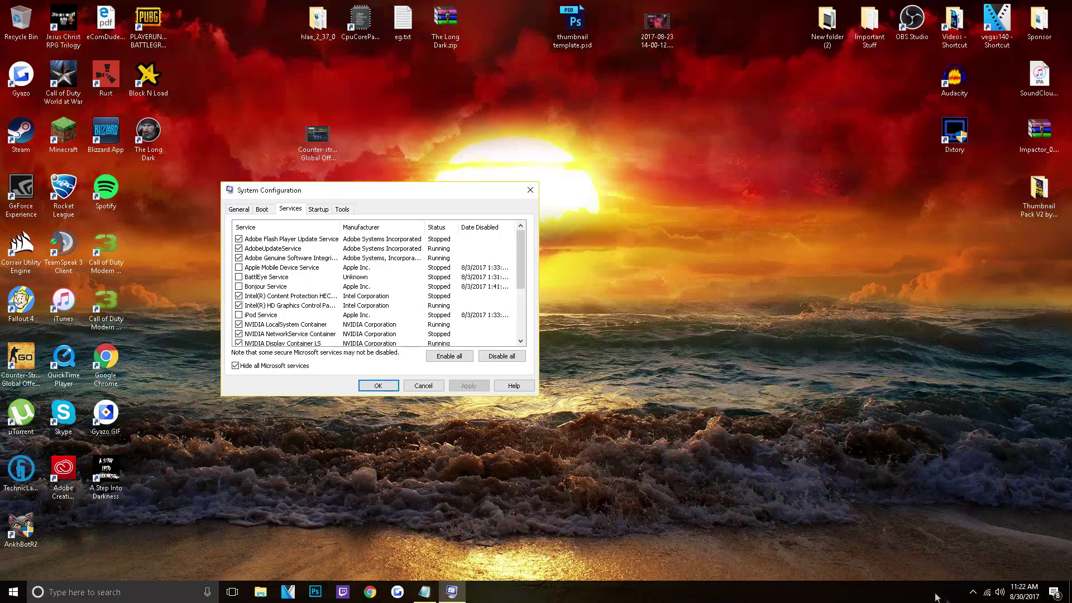
click(972, 591)
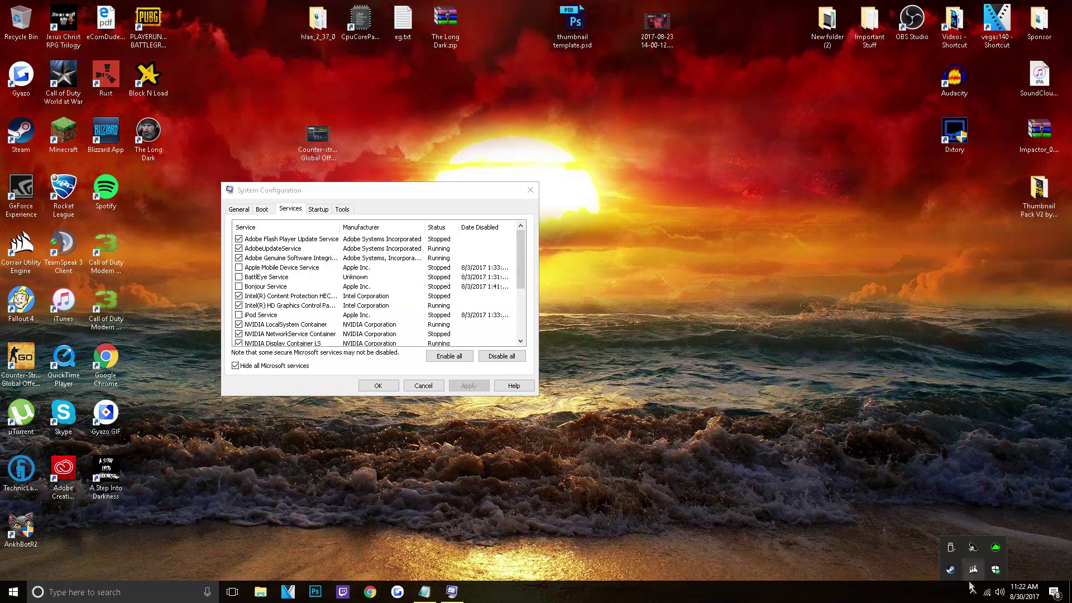
click(995, 564)
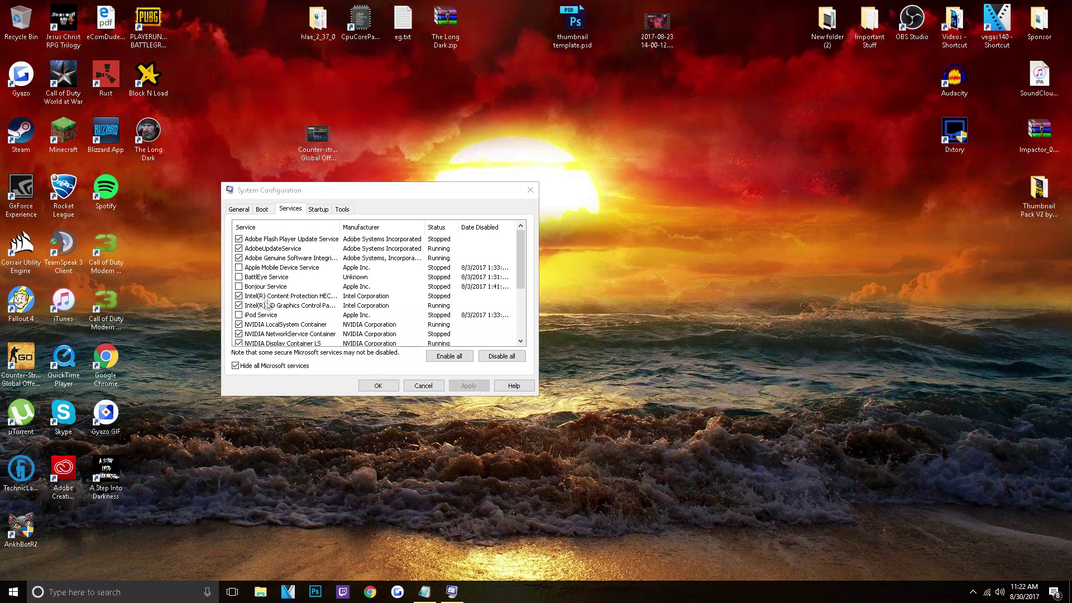
scroll(262, 322, down, 2)
scroll(257, 321, down, 1)
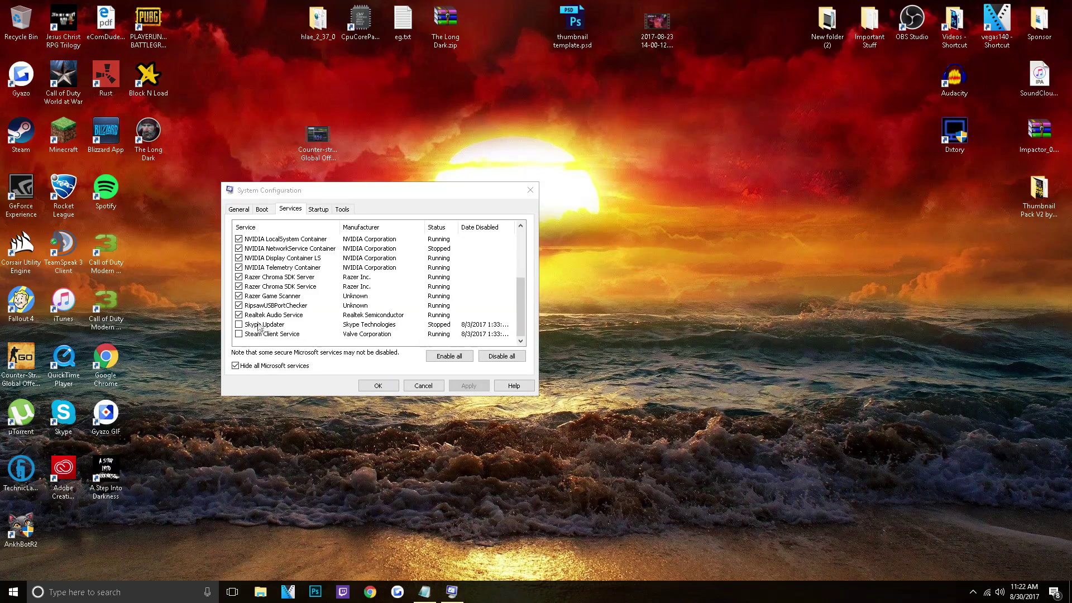
scroll(258, 322, up, 2)
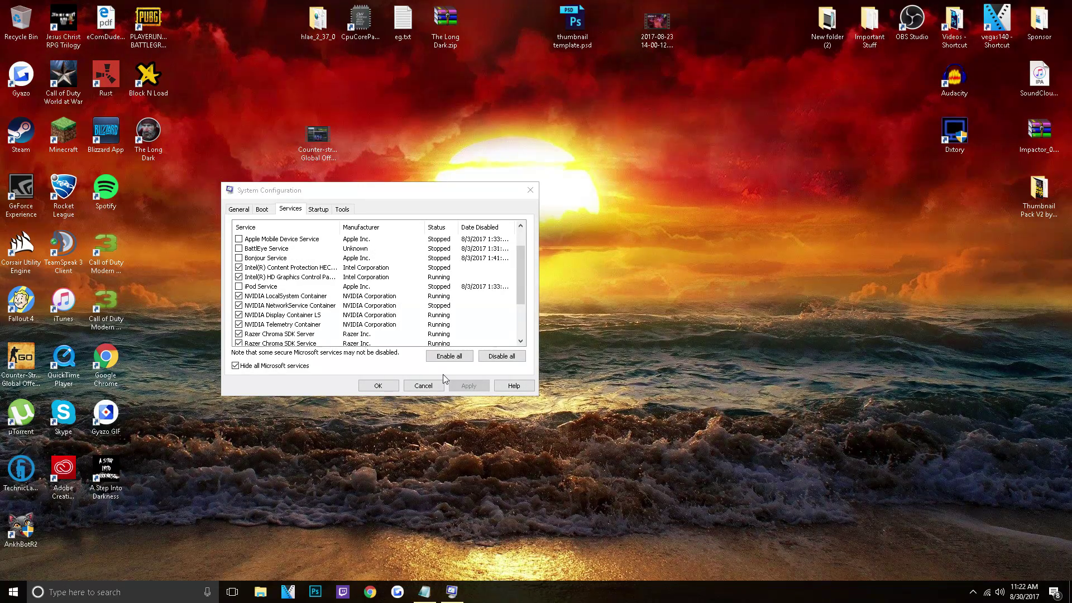
- Open the startup items in Task Manager from System Configuration and disable µTorrent at startup
click(319, 210)
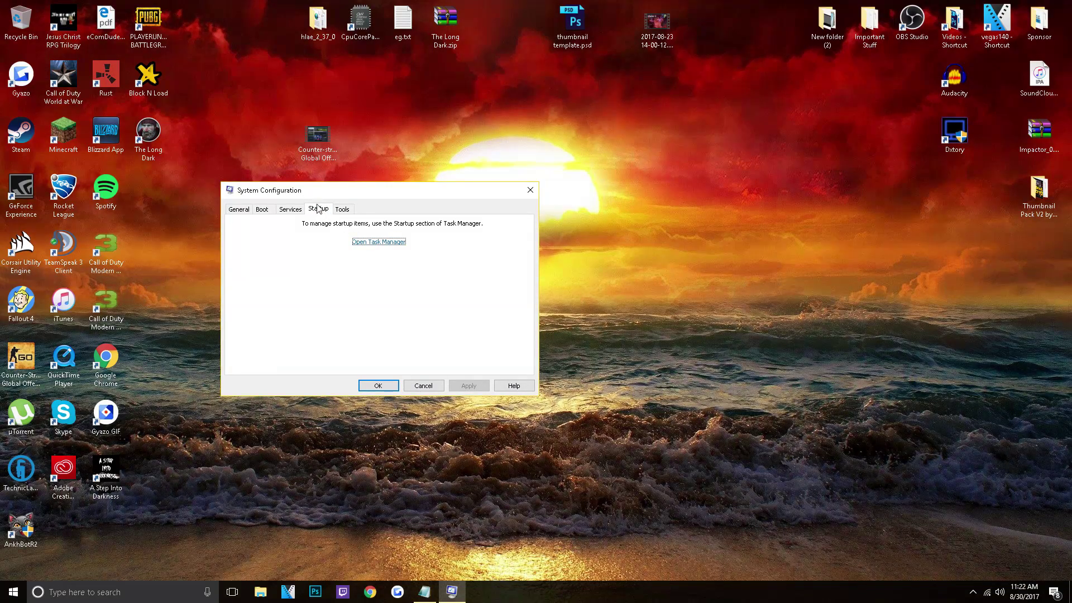
click(372, 243)
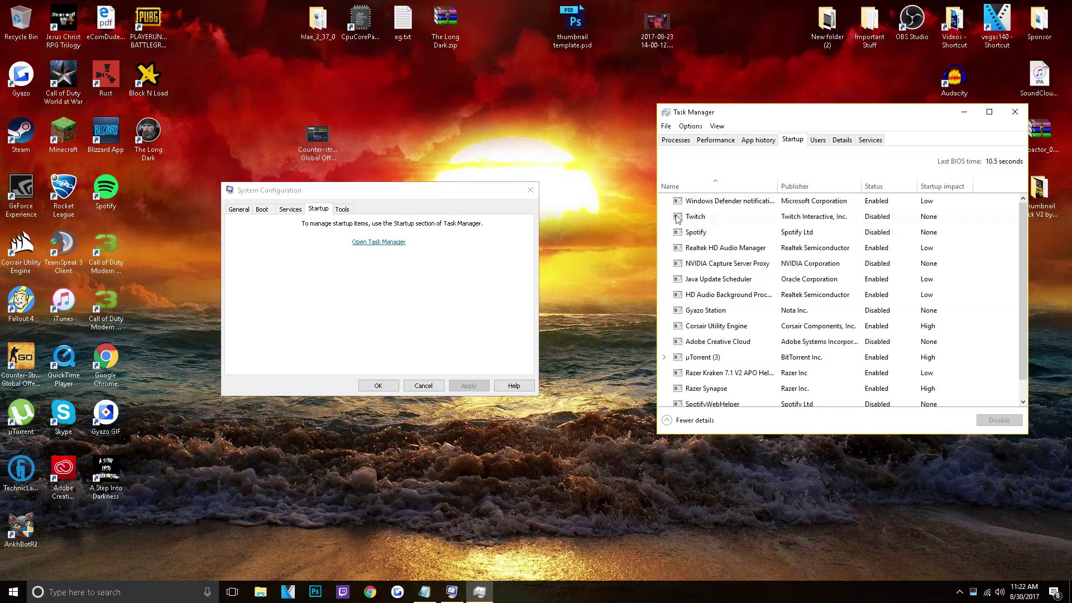
drag(793, 121, 461, 85)
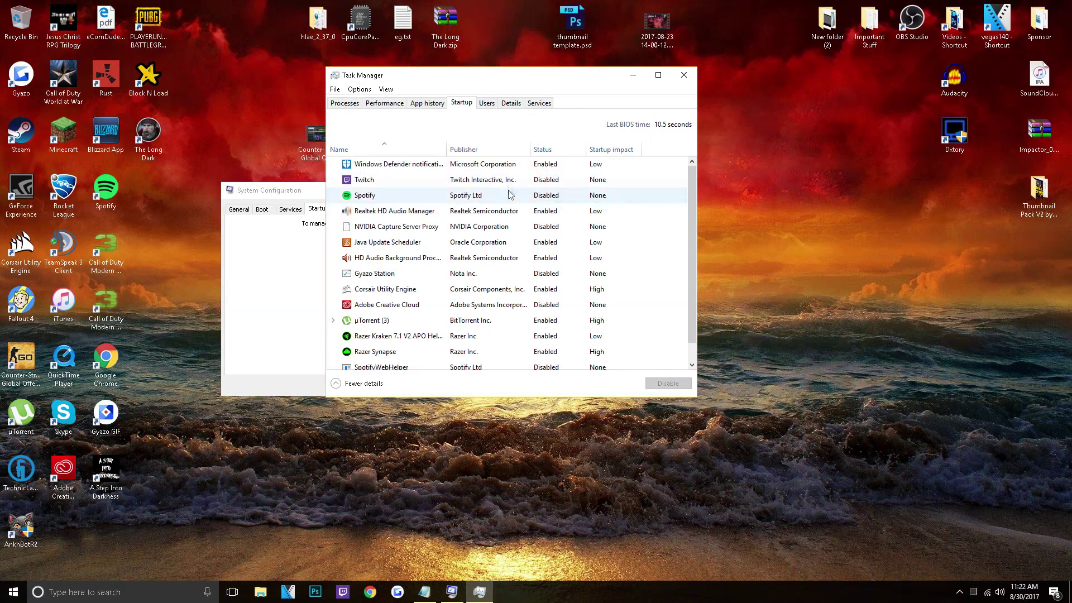
scroll(485, 209, down, 1)
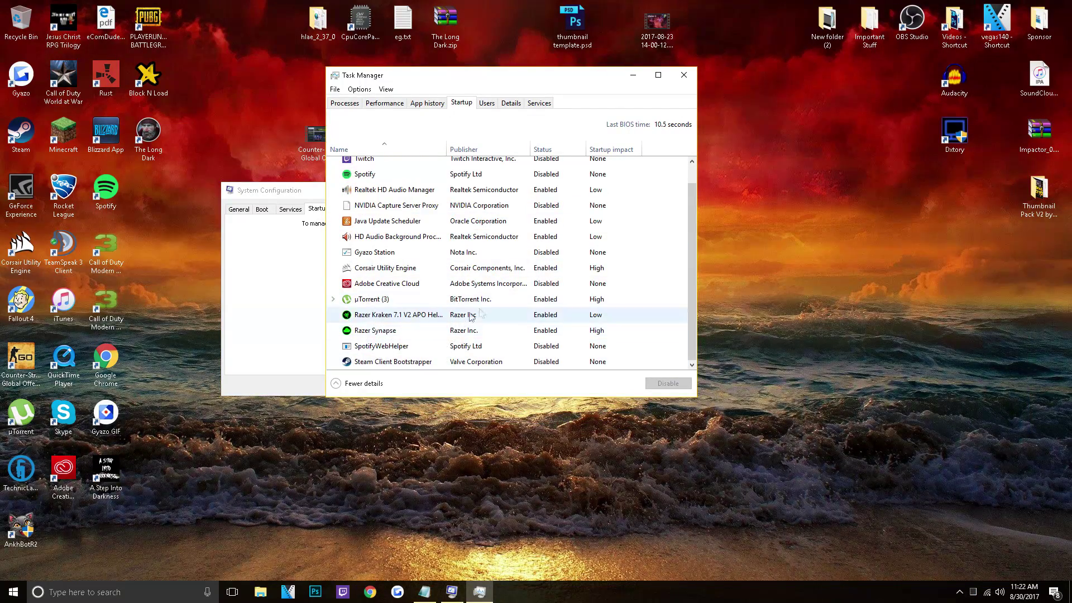
click(536, 299)
click(667, 383)
- Check the Razer Kraken, SpotifyWebHelper, Windows Defender and Realtek HD Audio Manager startup entries, and close Task Manager
click(546, 316)
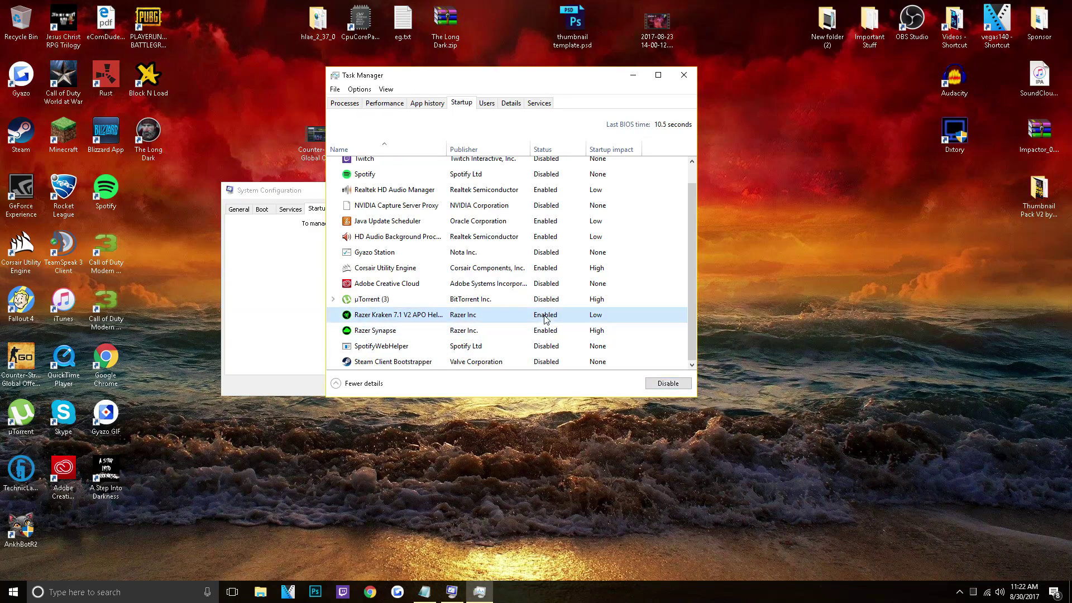
click(545, 346)
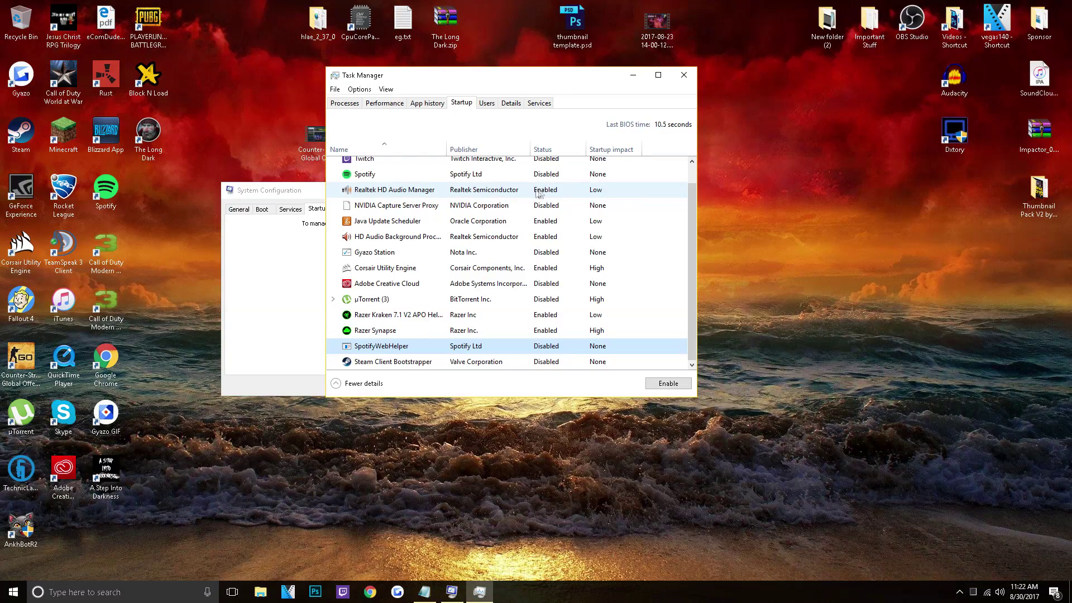
scroll(539, 193, up, 2)
click(536, 168)
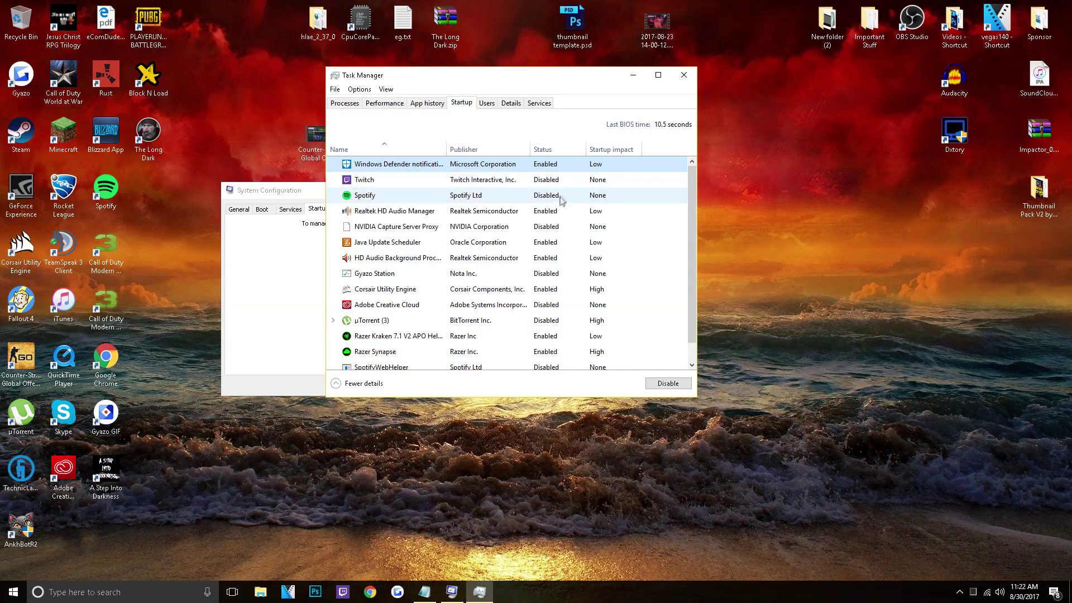
click(550, 211)
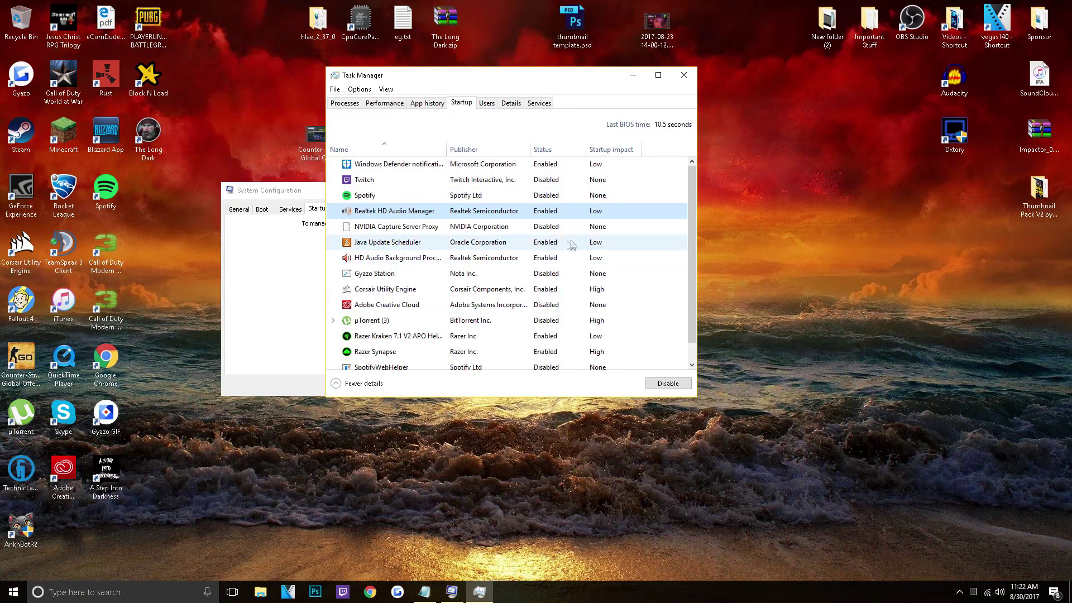
click(684, 75)
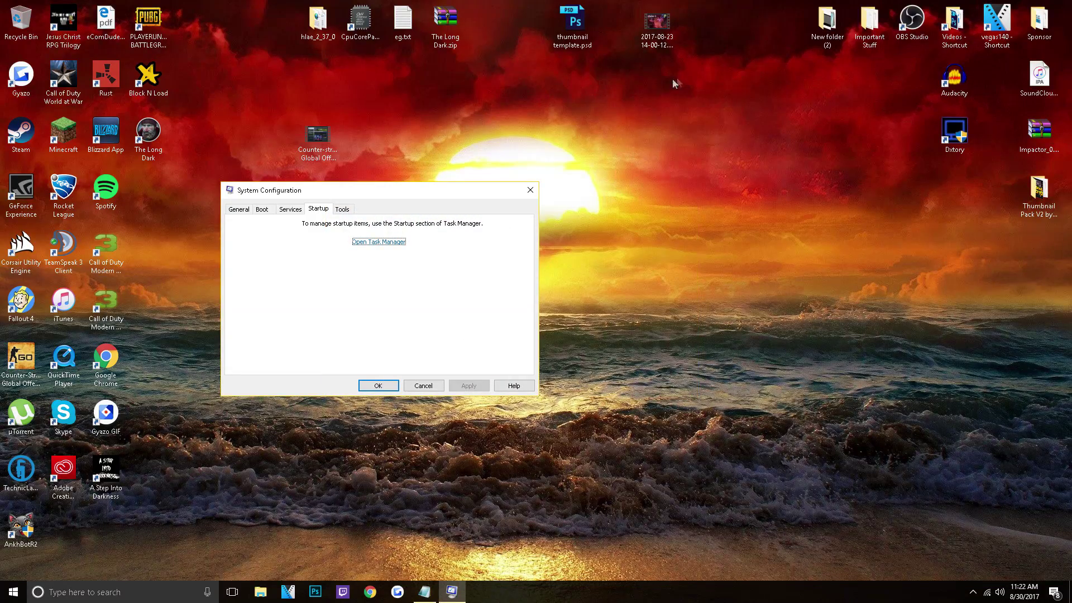
- Set the number of processors to 8 in the advanced boot options for Windows 10 and confirm
drag(333, 190, 341, 141)
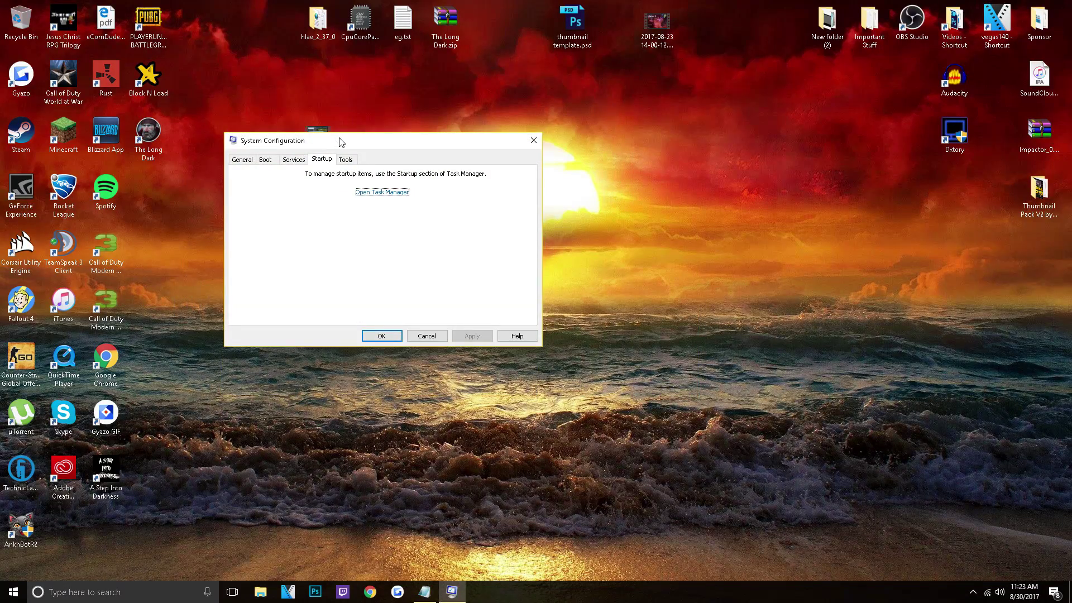
click(258, 161)
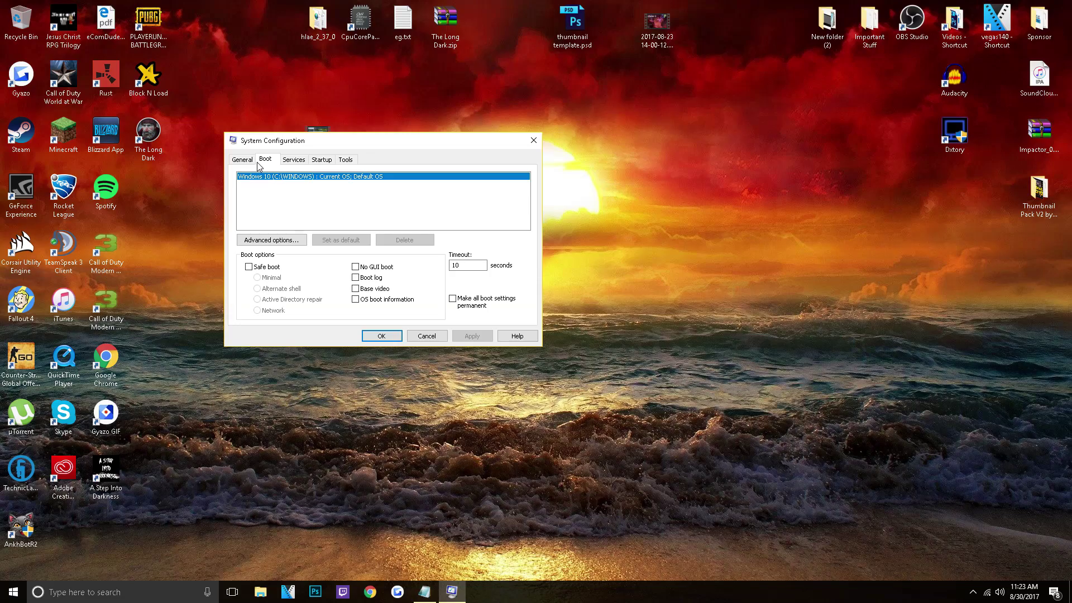
click(283, 240)
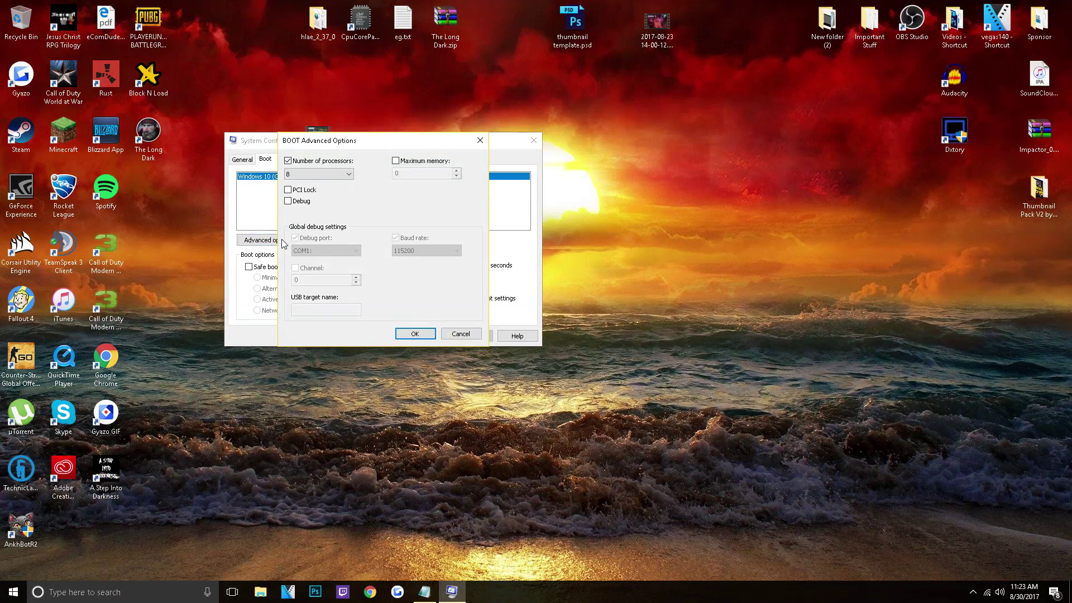
drag(316, 135, 497, 58)
click(499, 96)
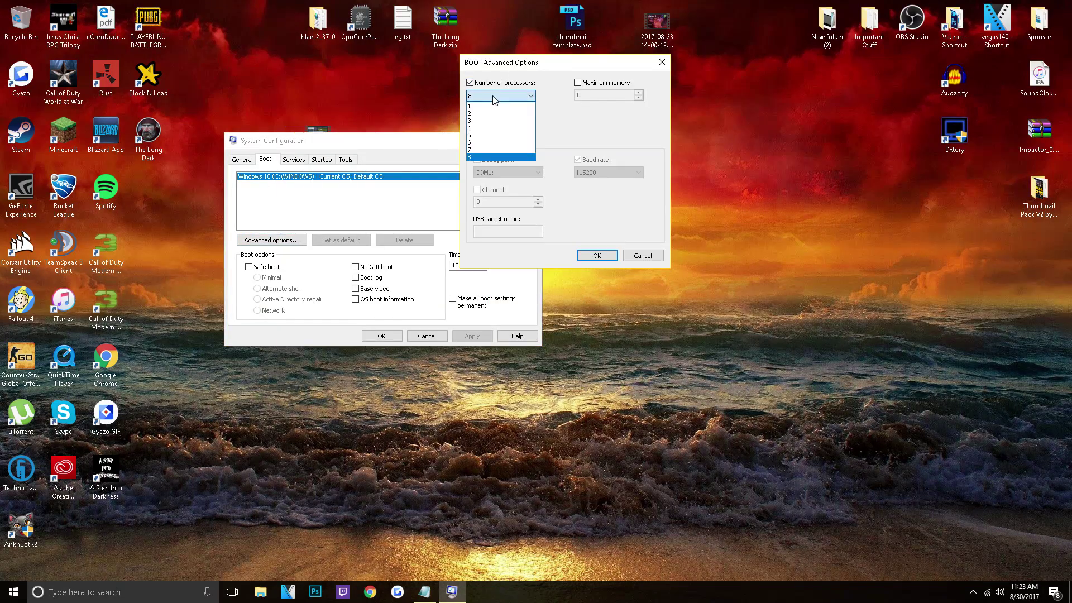
click(479, 157)
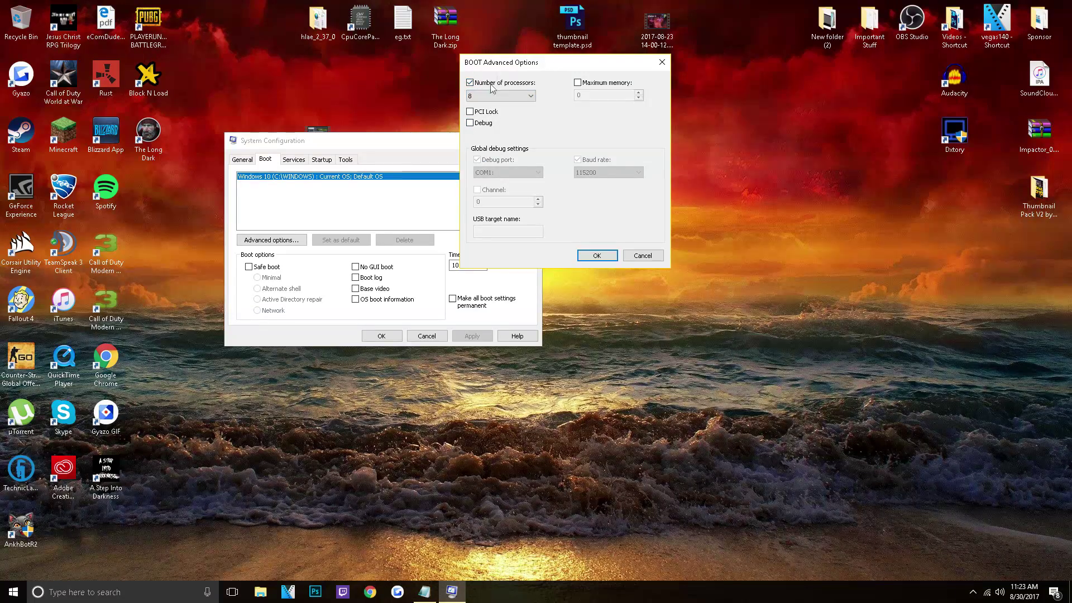
click(596, 255)
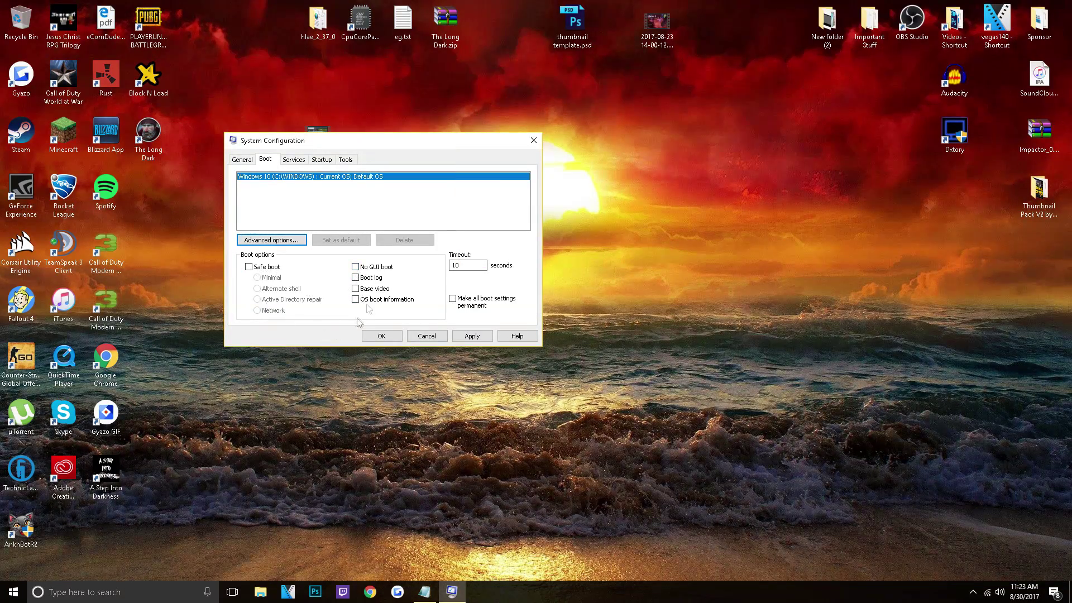
- Enable No GUI boot, apply the boot settings and close System Configuration
click(355, 267)
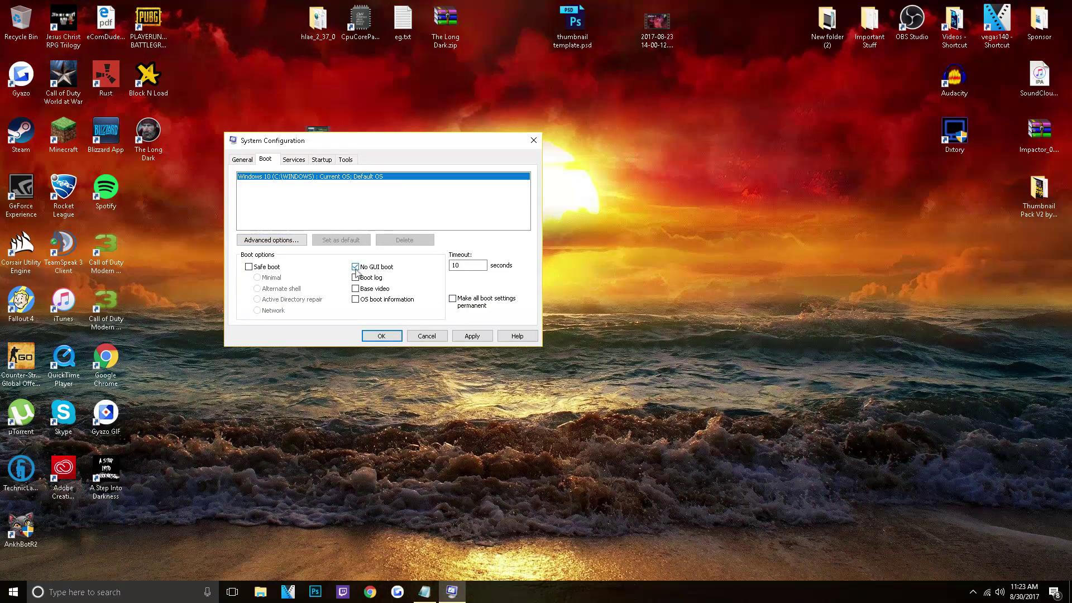
click(356, 267)
click(355, 267)
click(472, 337)
click(382, 337)
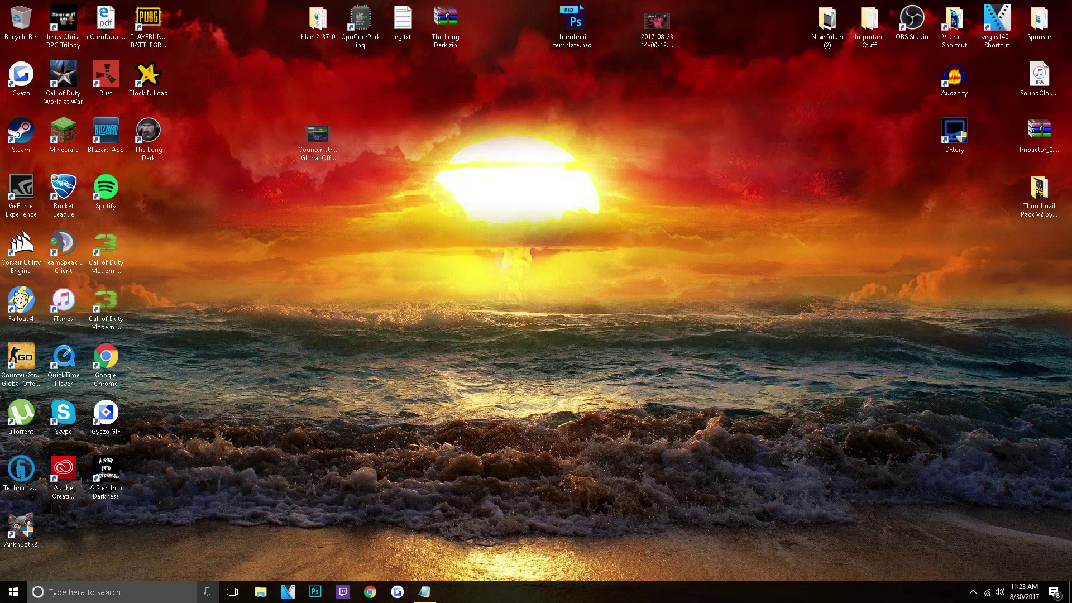
- Search Windows for control and open Control Panel
click(11, 591)
click(64, 593)
text(control)
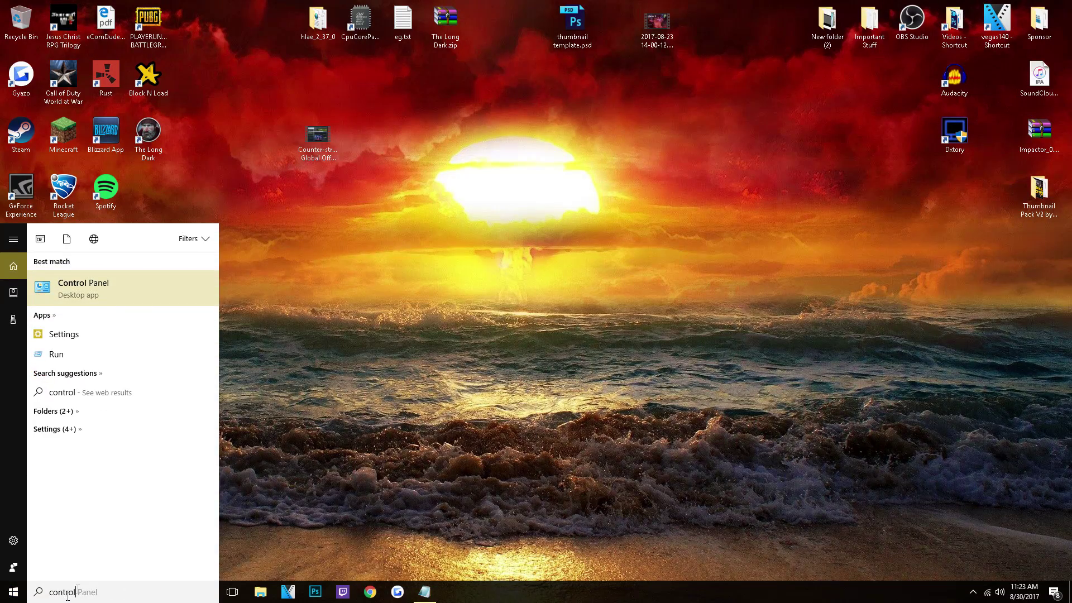
click(98, 284)
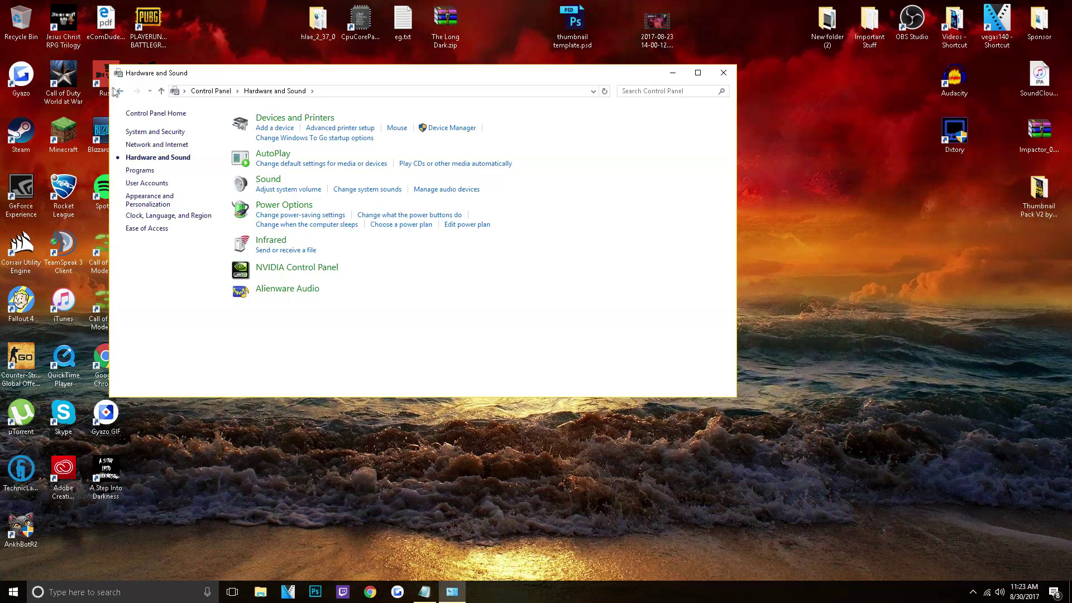
- Review the preferred and additional power plans in Power Options under Hardware and Sound, and close the window
click(120, 91)
click(291, 229)
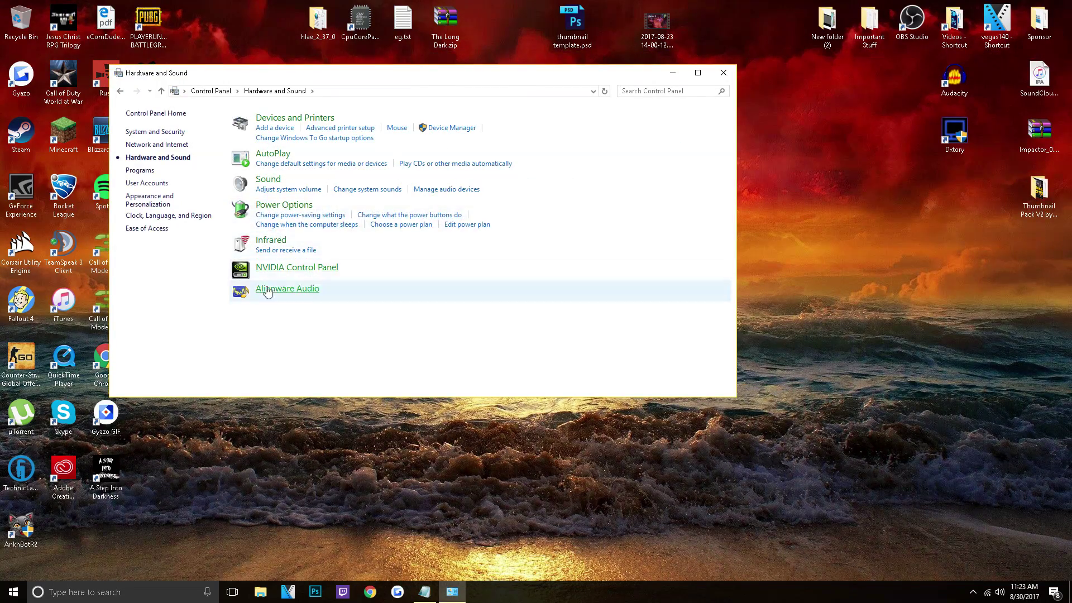
click(295, 207)
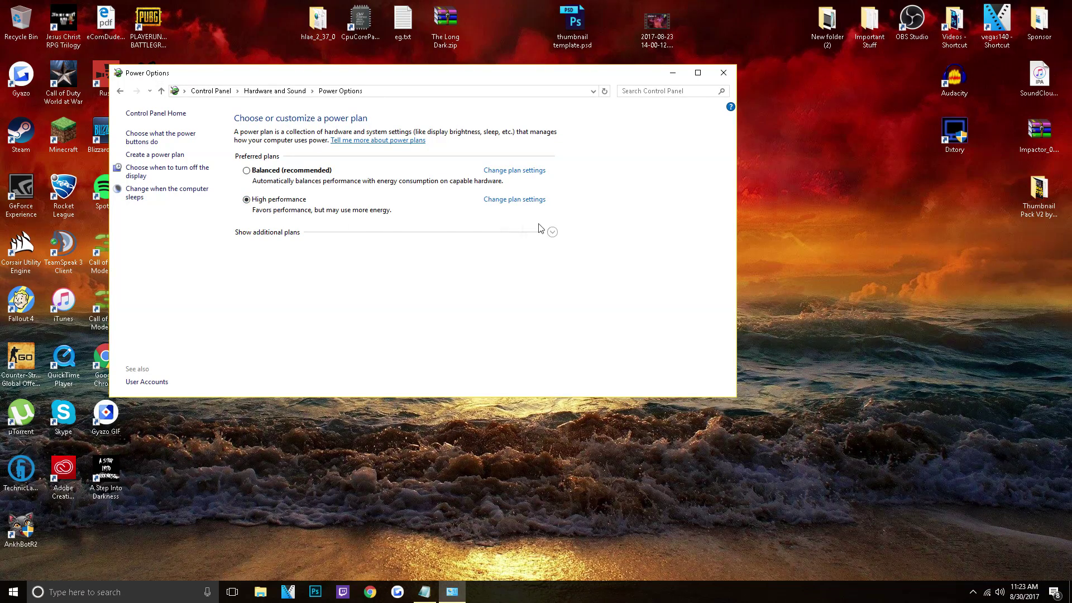
click(552, 232)
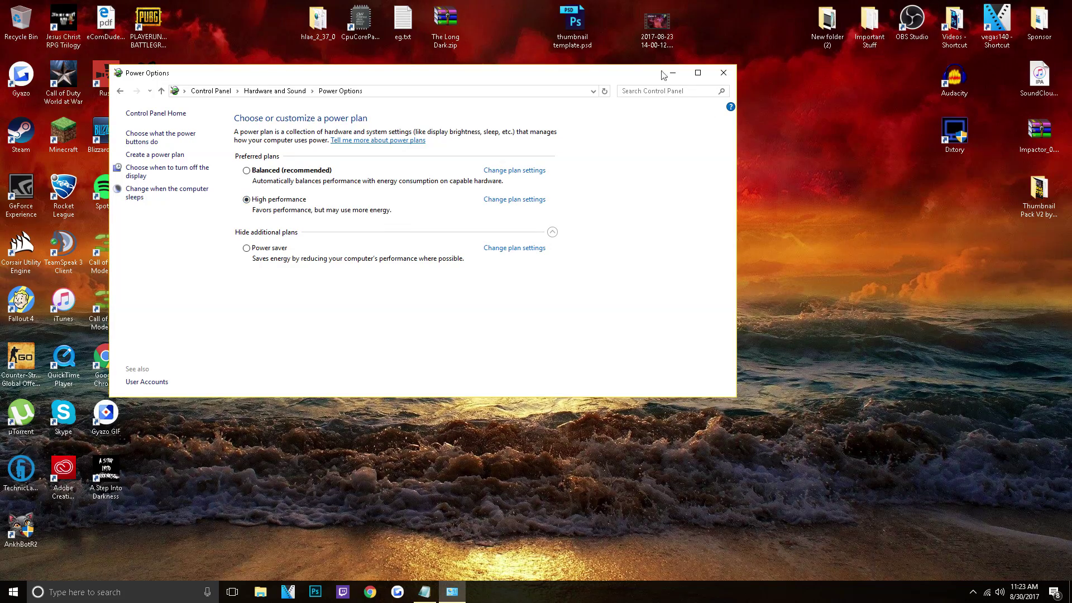
click(724, 73)
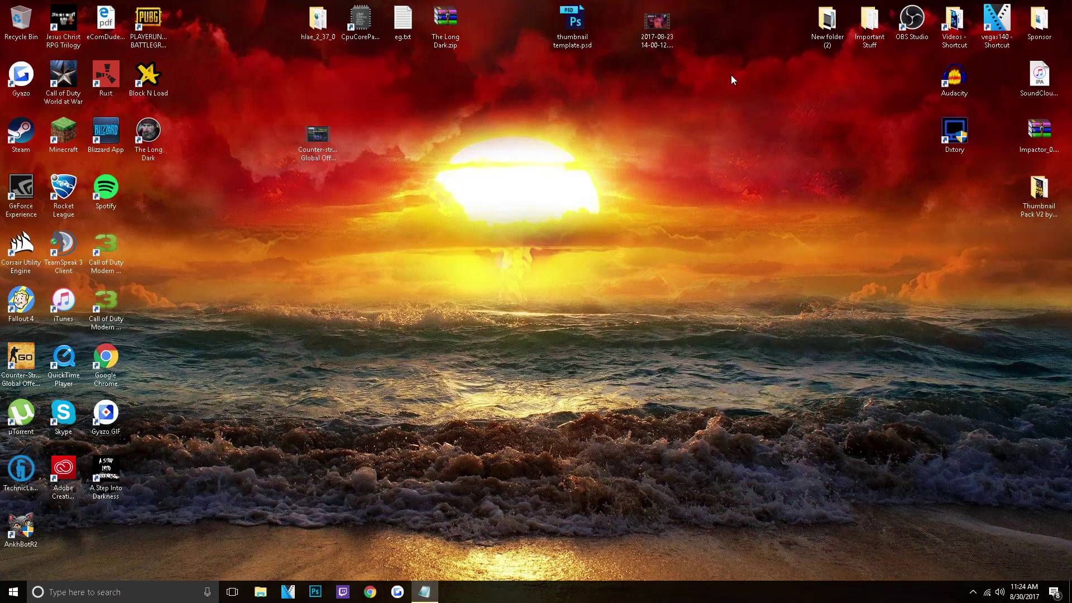